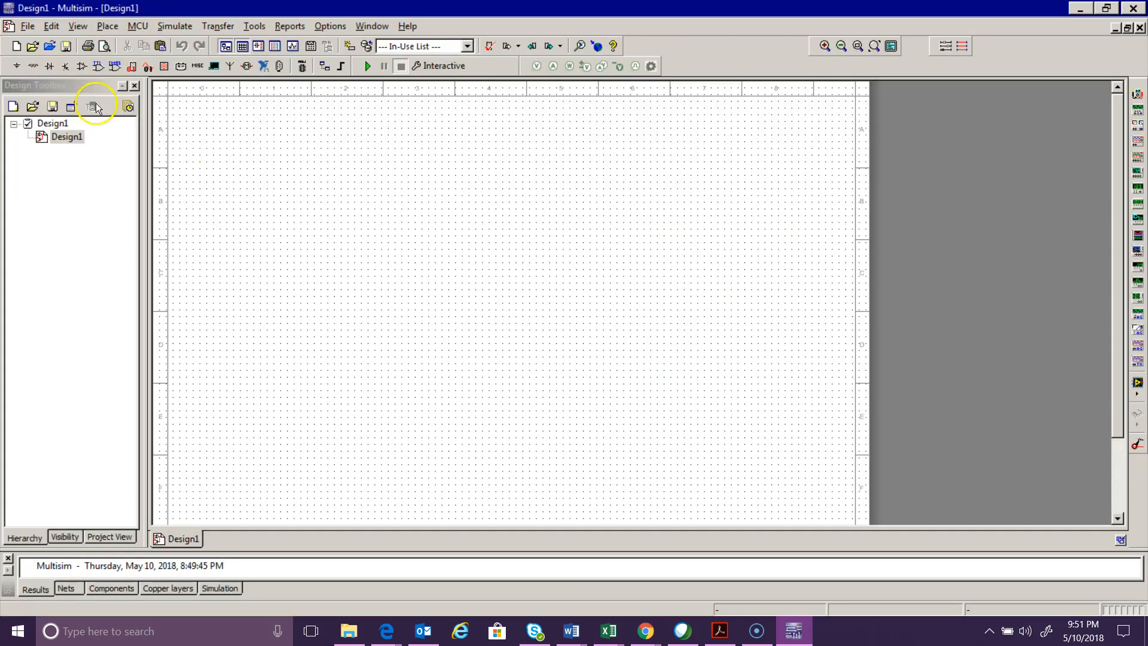
- Place a DC_POWER voltage source from the Sources group on the schematic
left_click(16, 65)
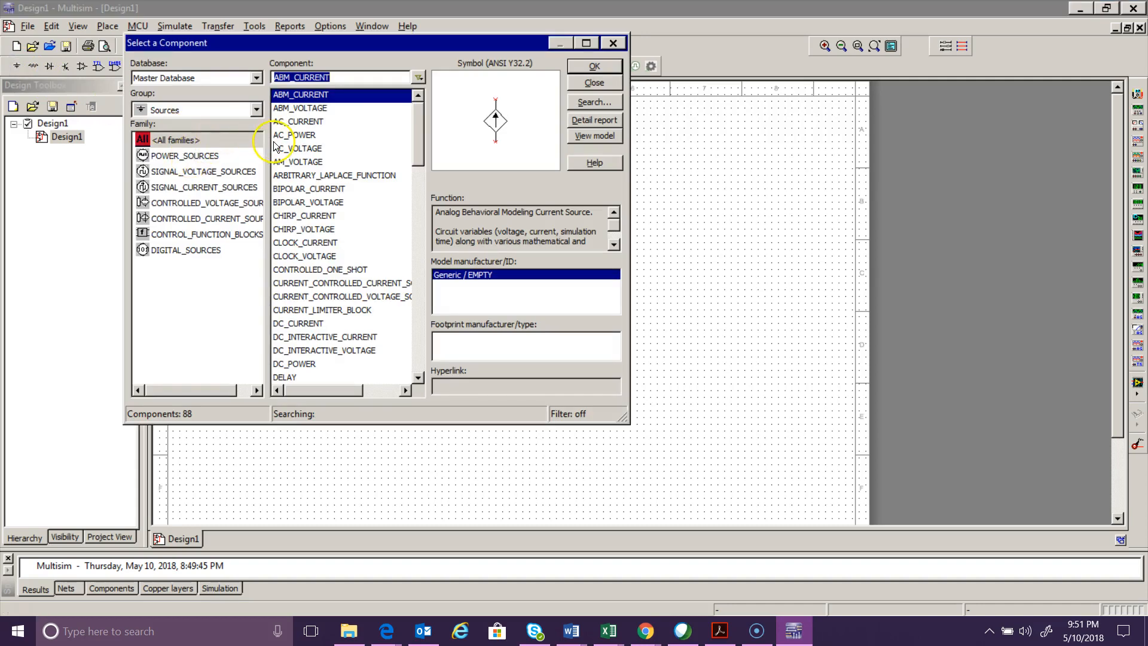
left_click(297, 364)
left_click(595, 69)
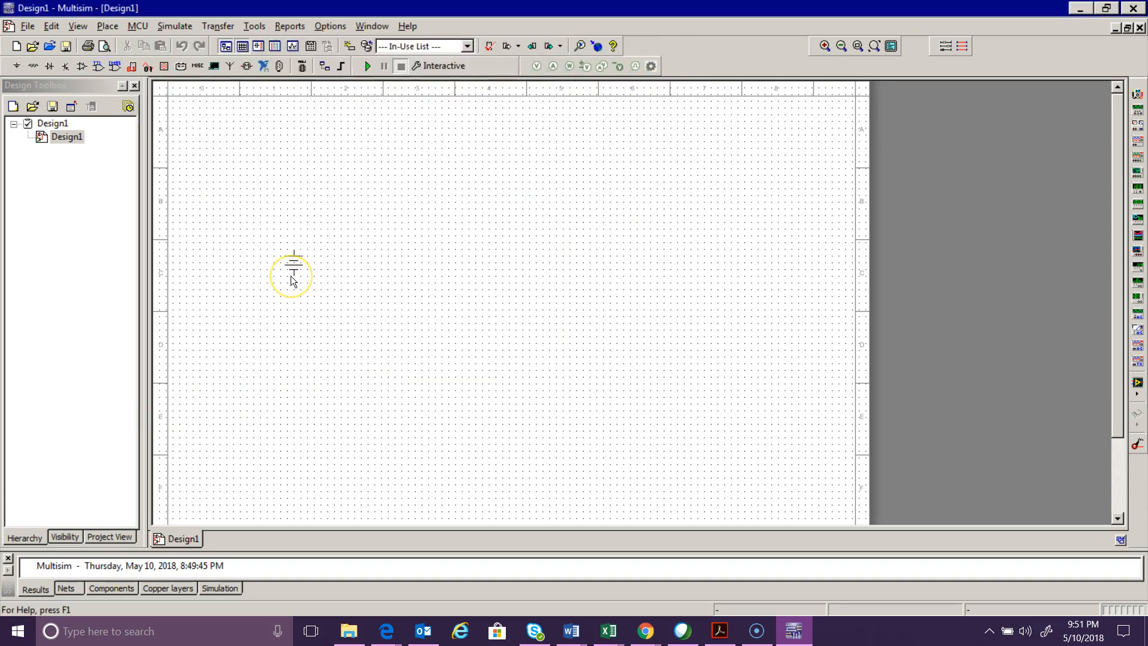
left_click(293, 281)
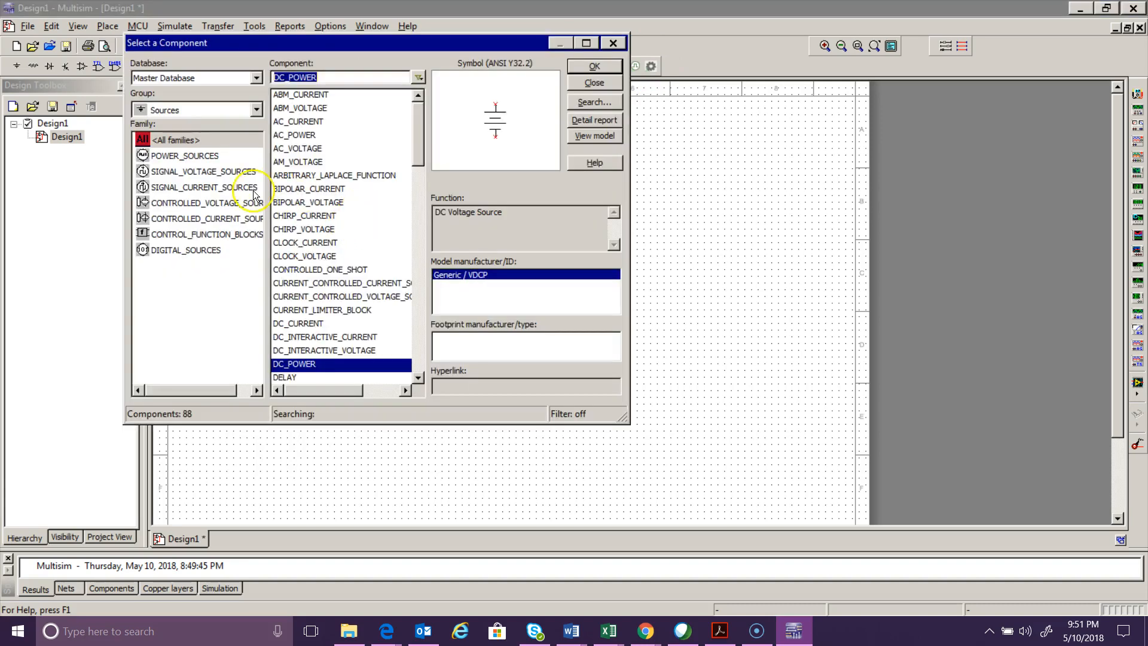
- Place a 1k resistor from the Basic group's RESISTOR family above and beside the voltage source
left_click(256, 112)
left_click(215, 149)
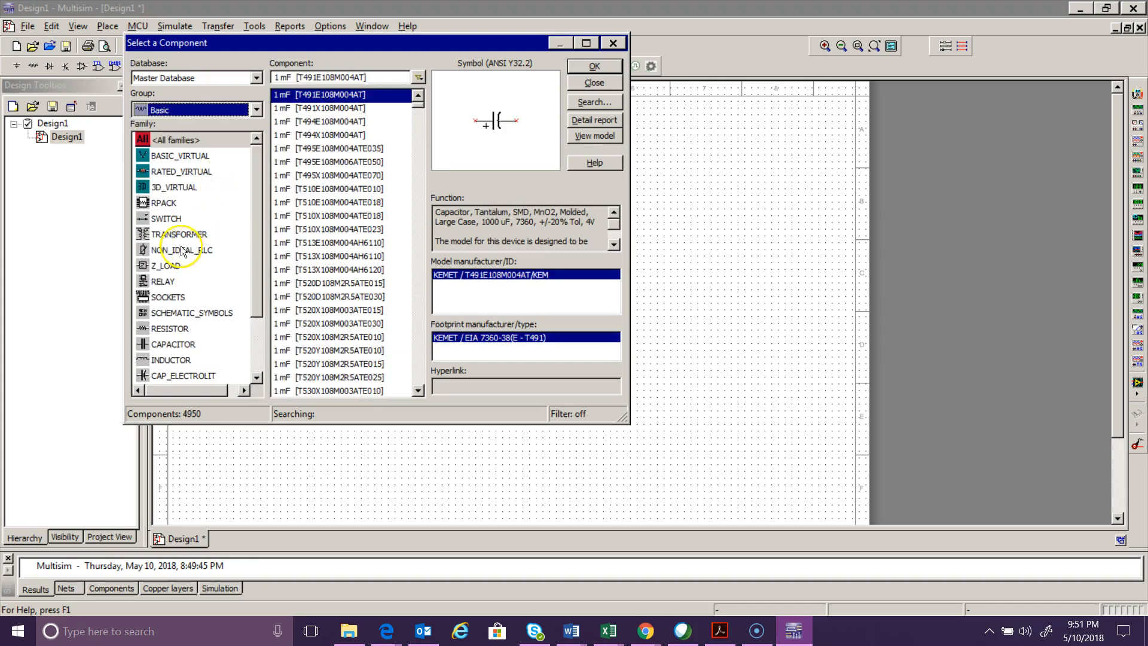
left_click(177, 328)
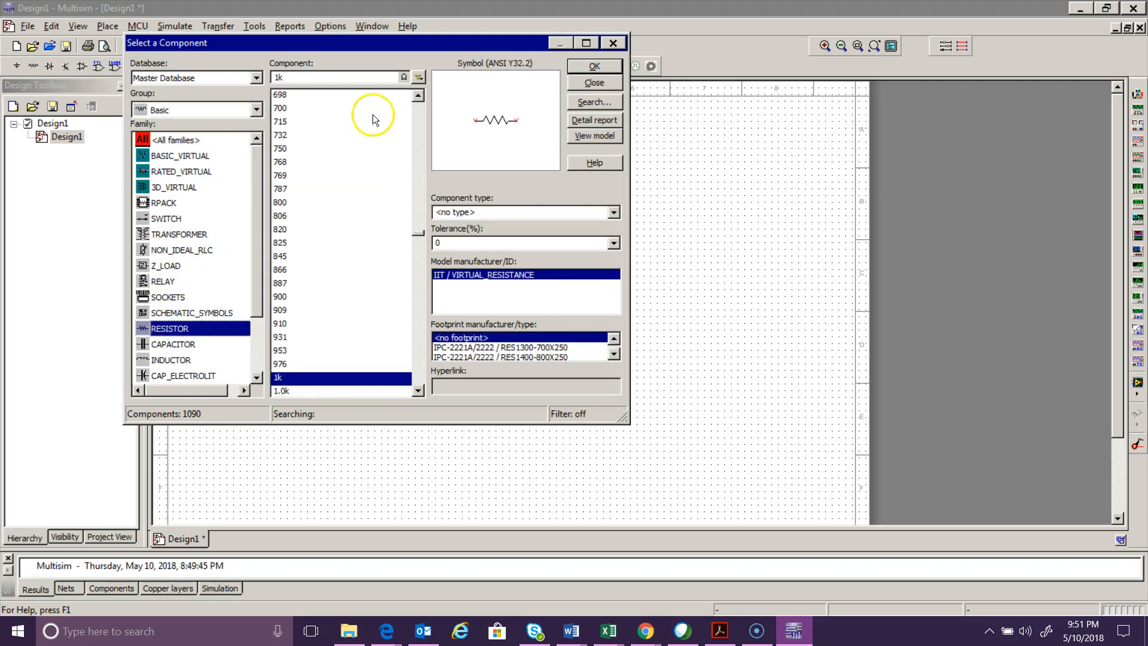
left_click(594, 67)
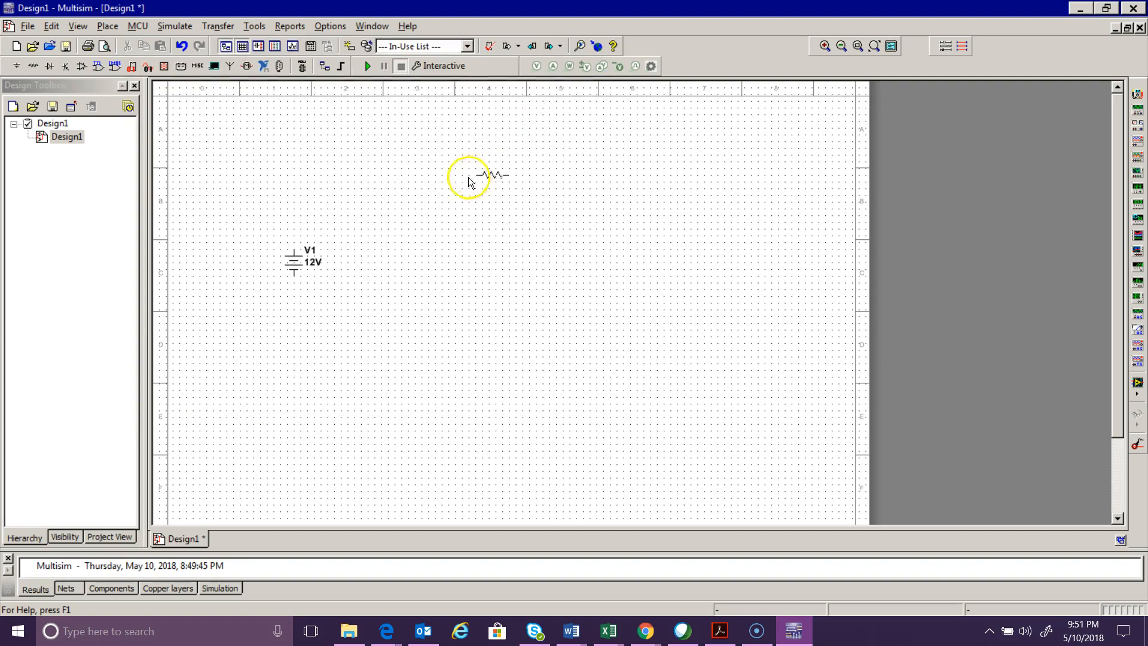
left_click(421, 211)
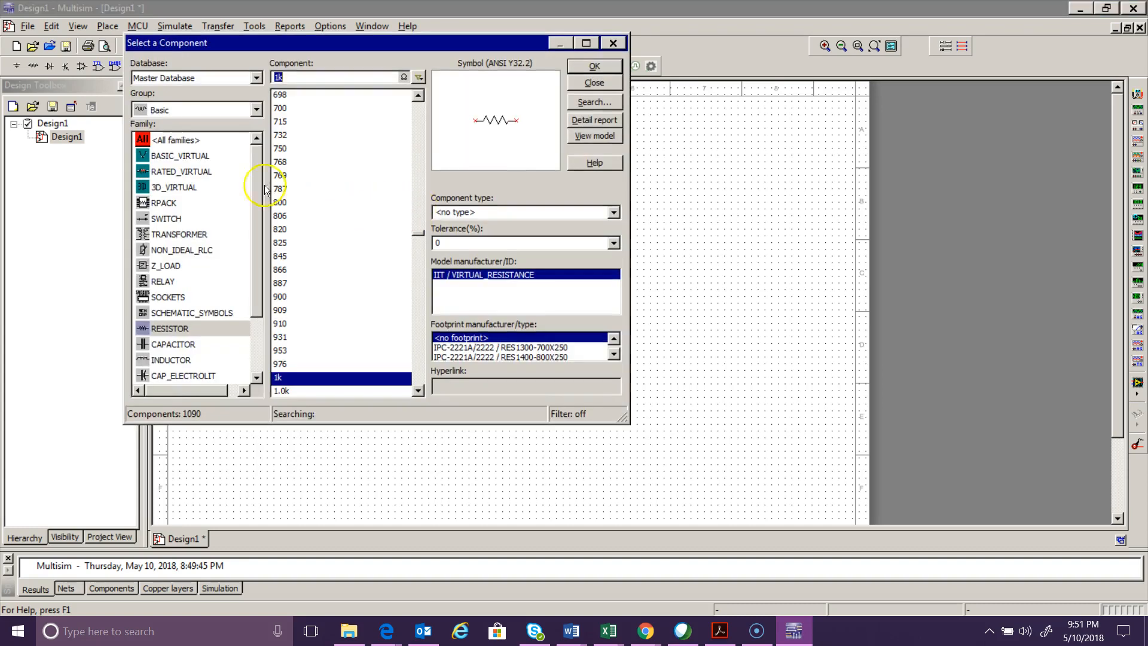
- Place a GROUND from the POWER_SOURCES family directly below the voltage source and finish placing components
left_click(256, 109)
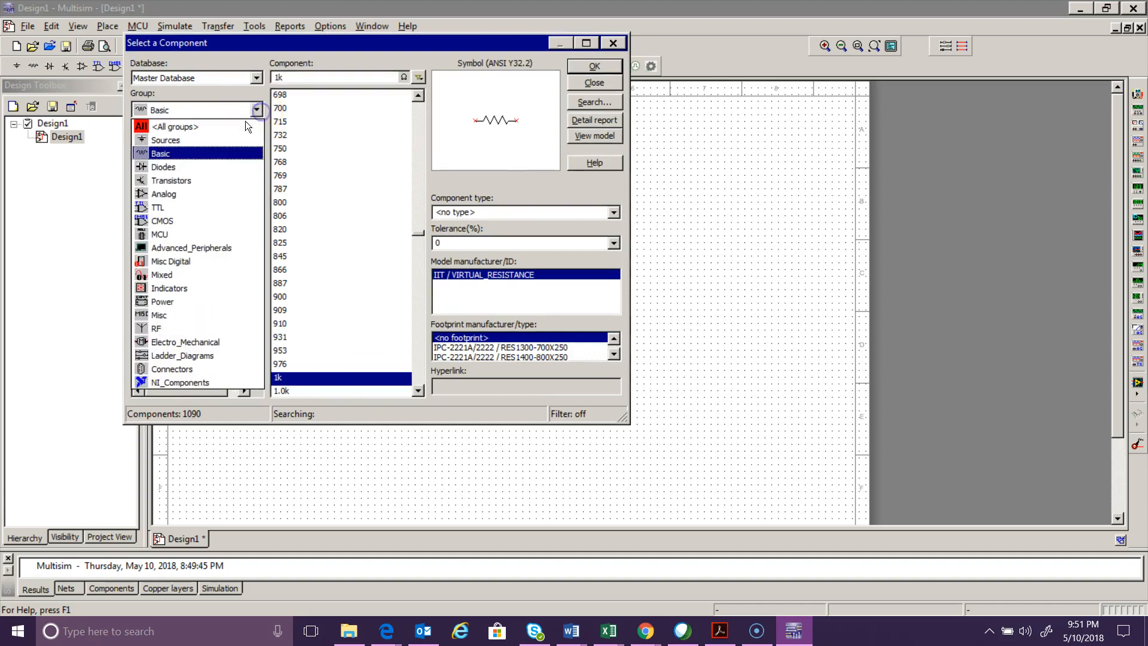
left_click(224, 141)
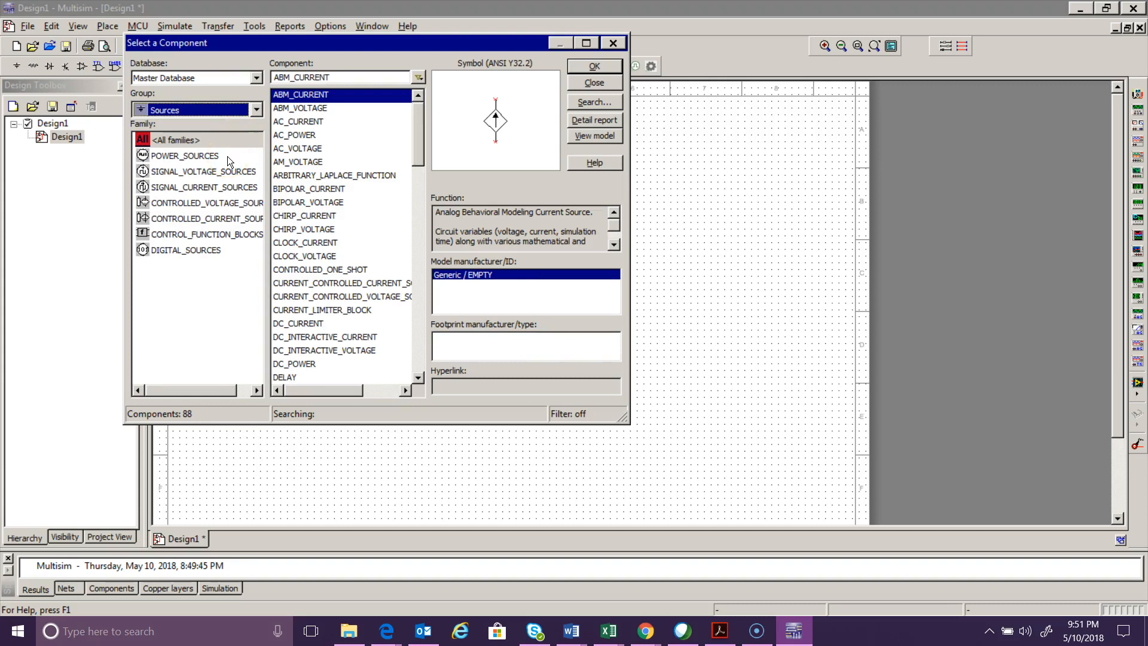
left_click(210, 158)
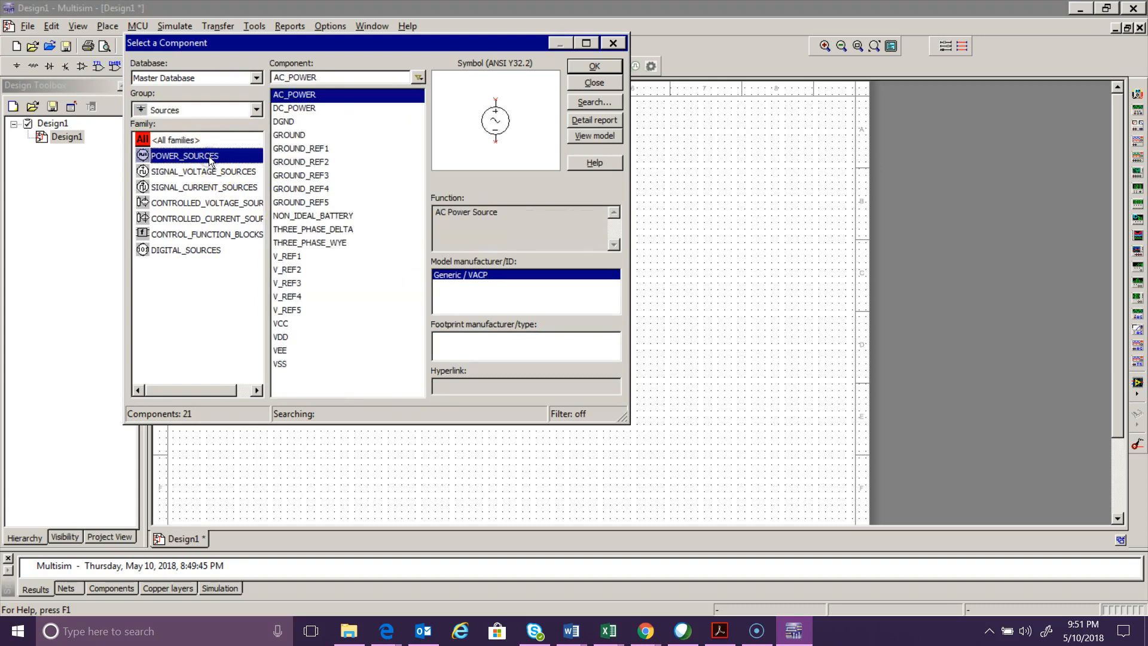
left_click(302, 140)
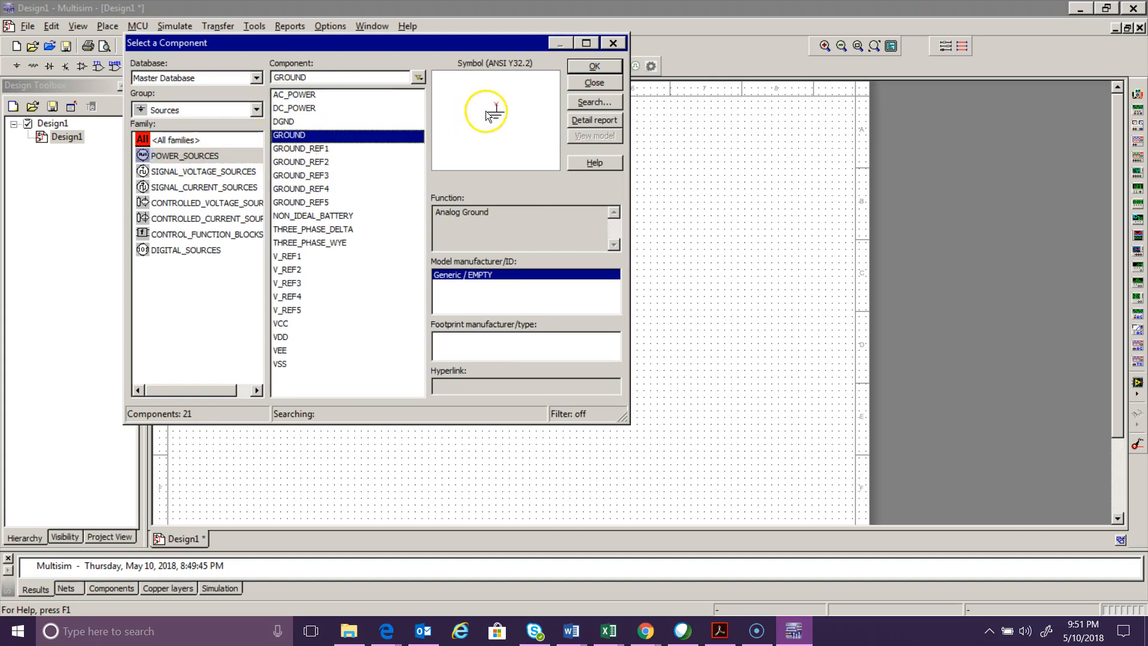
left_click(588, 65)
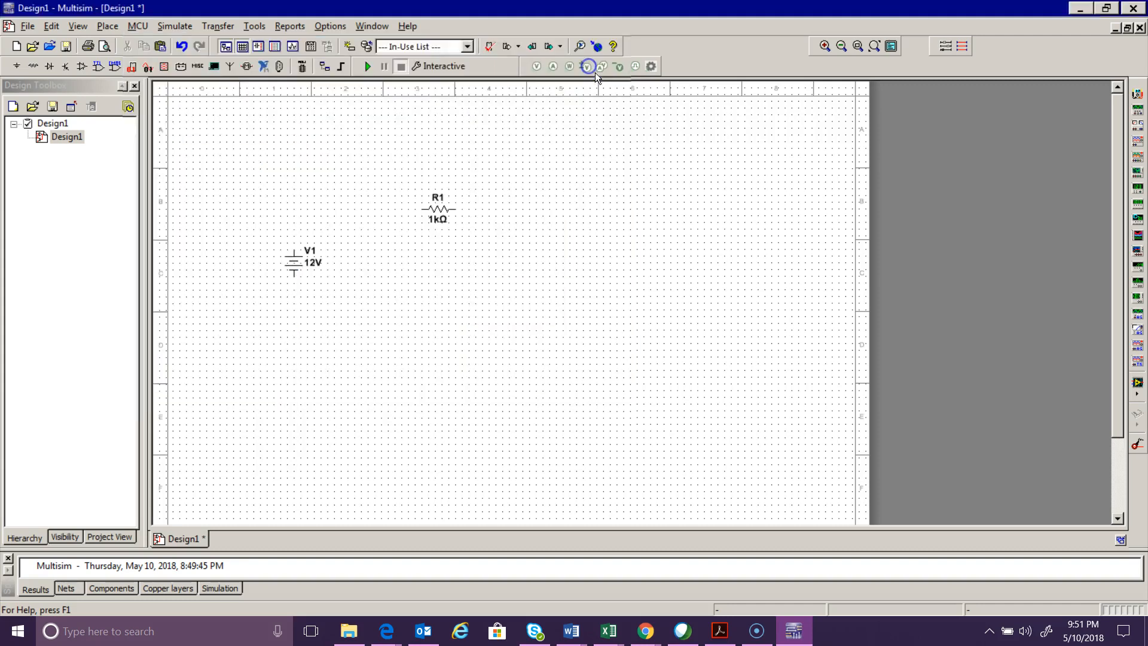
left_click(295, 336)
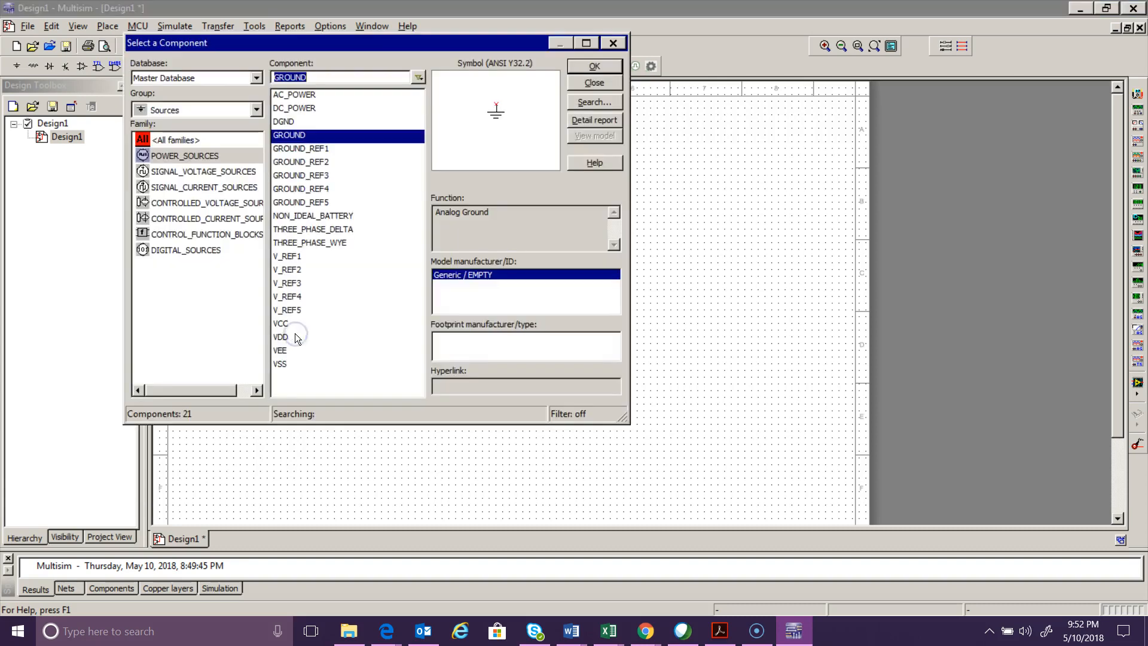
left_click(616, 84)
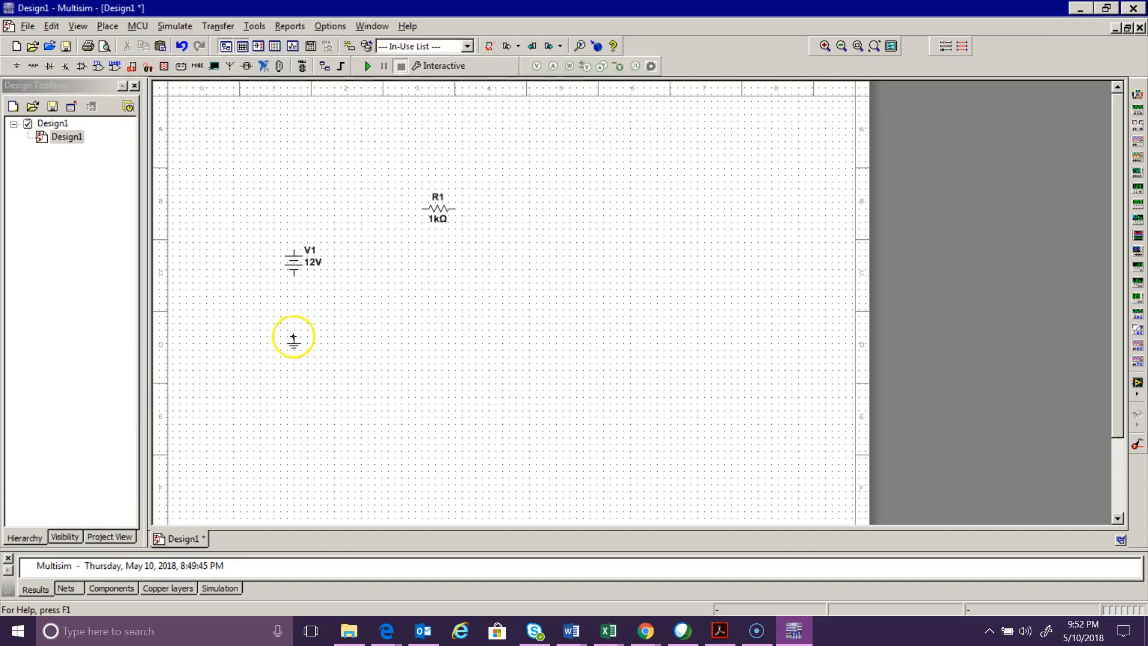
- Wire the voltage source's lower terminal to ground and set the source voltage to 5 V
left_click(293, 278)
double_click(292, 263)
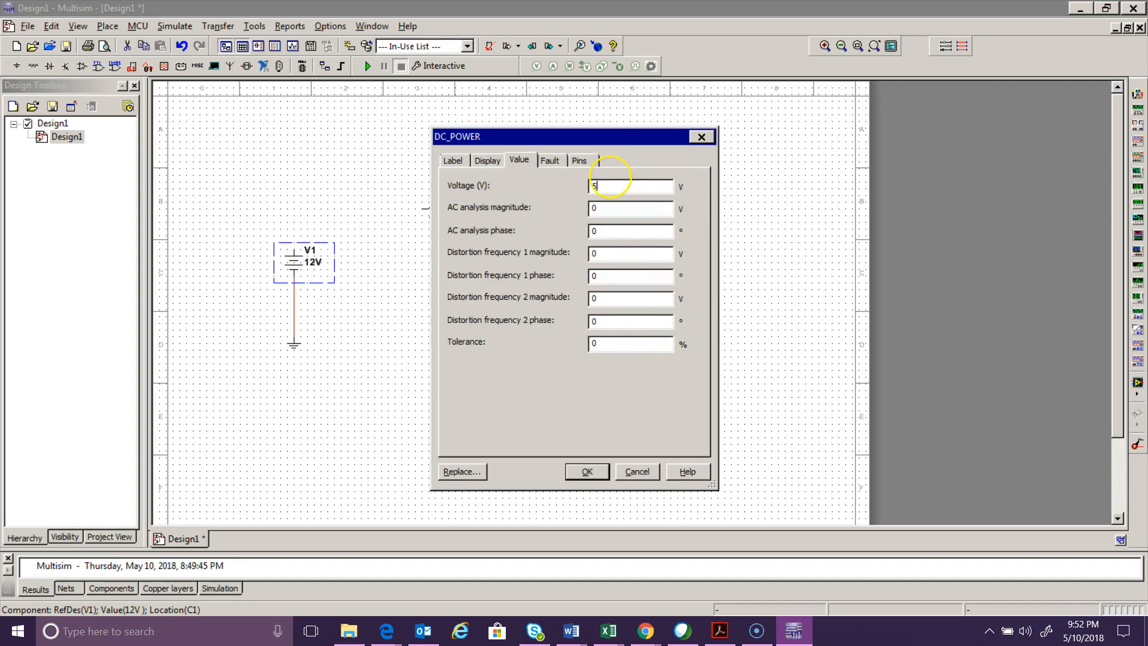
key("Return")
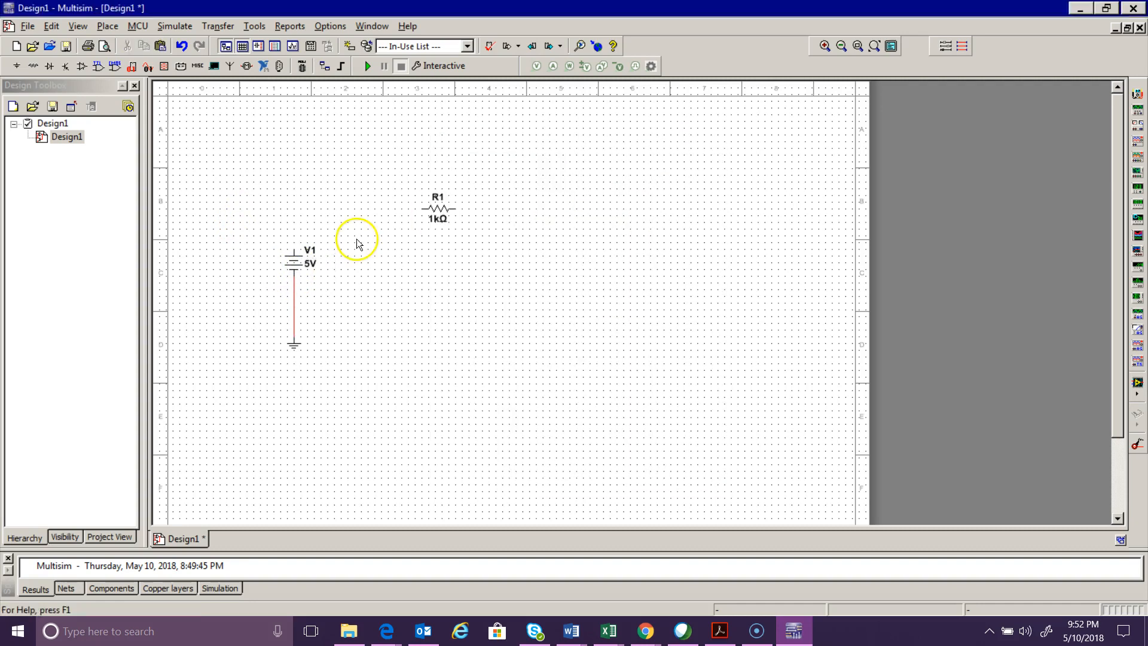
- Wire the source's upper terminal through resistor R1 and back to the ground wire, closing the circuit loop
left_click(294, 249)
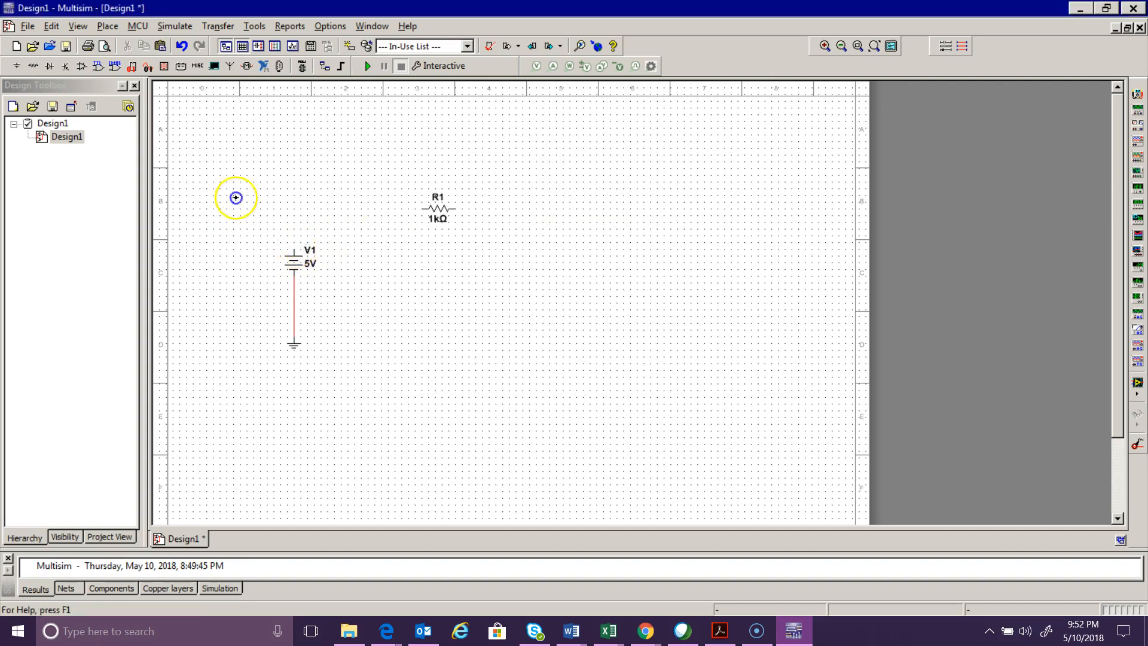
left_click(420, 209)
left_click(422, 210)
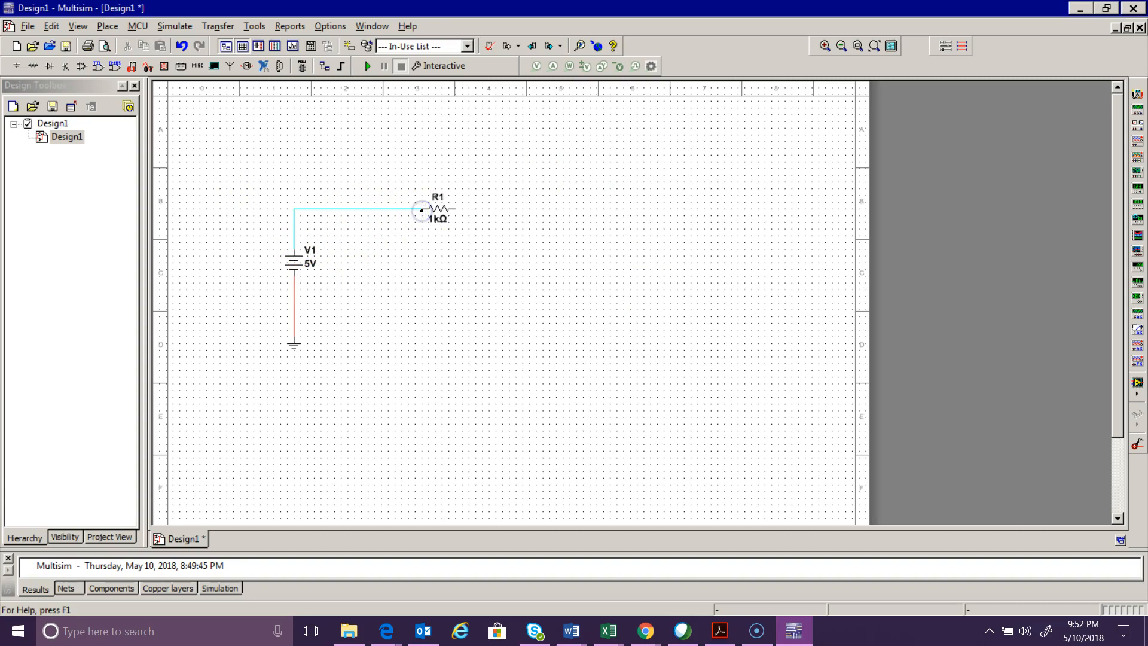
key("Escape")
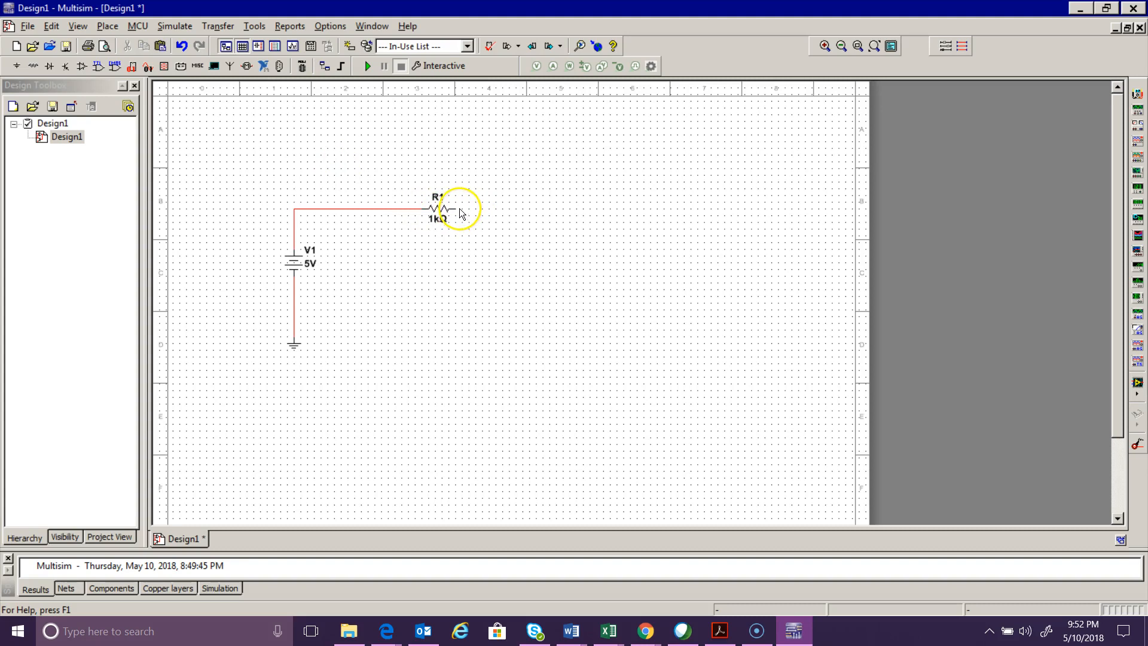
left_click(457, 209)
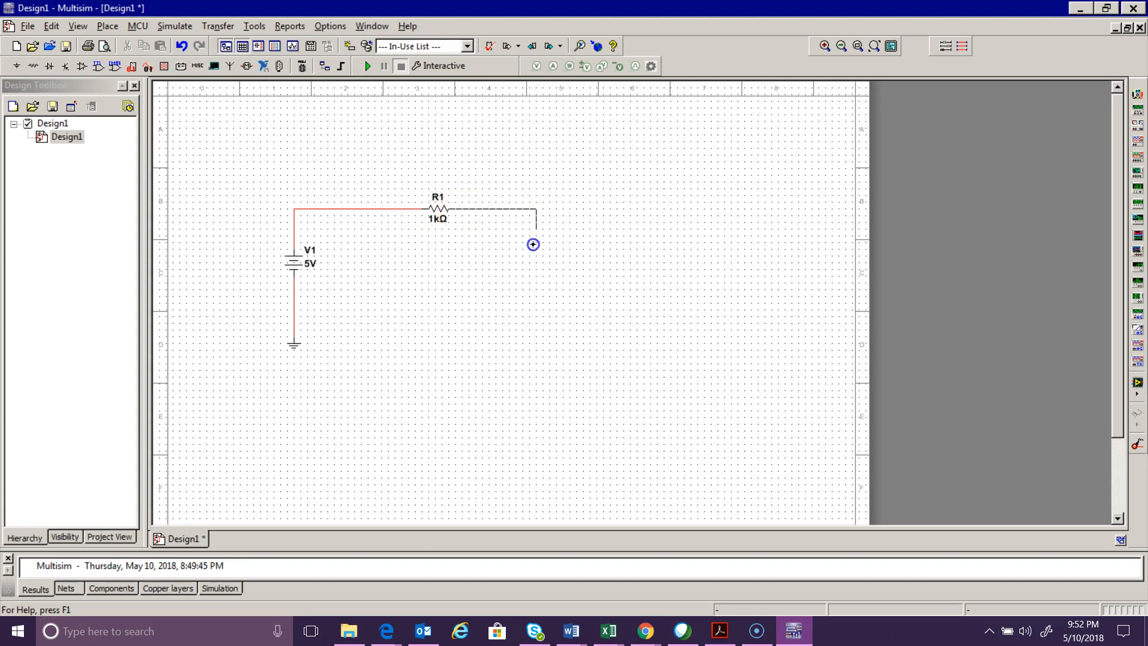
left_click(534, 309)
left_click(295, 309)
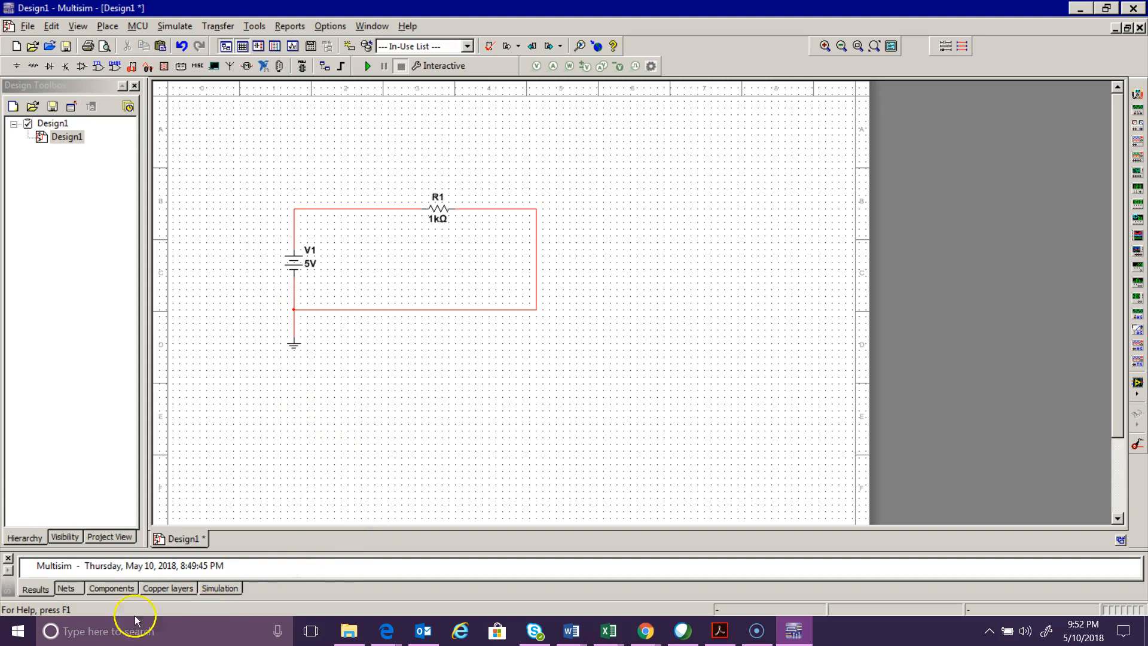
- Open the Windows Calculator, compute 5 divided by 1e3 for the circuit current, and return to Multisim
left_click(26, 636)
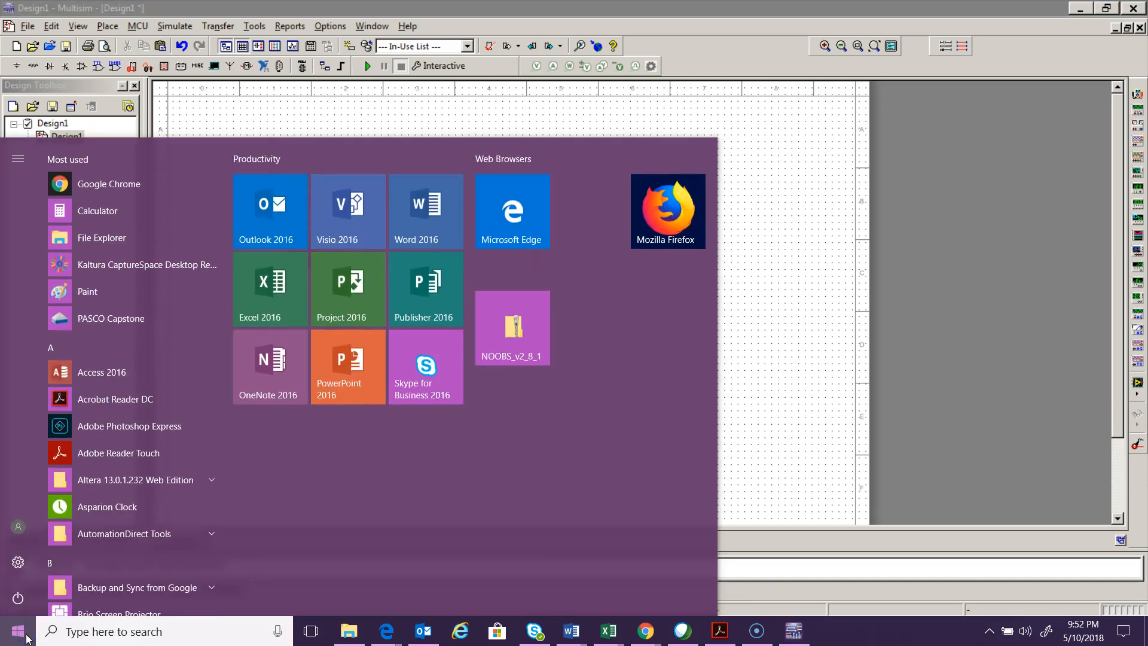
left_click(139, 632)
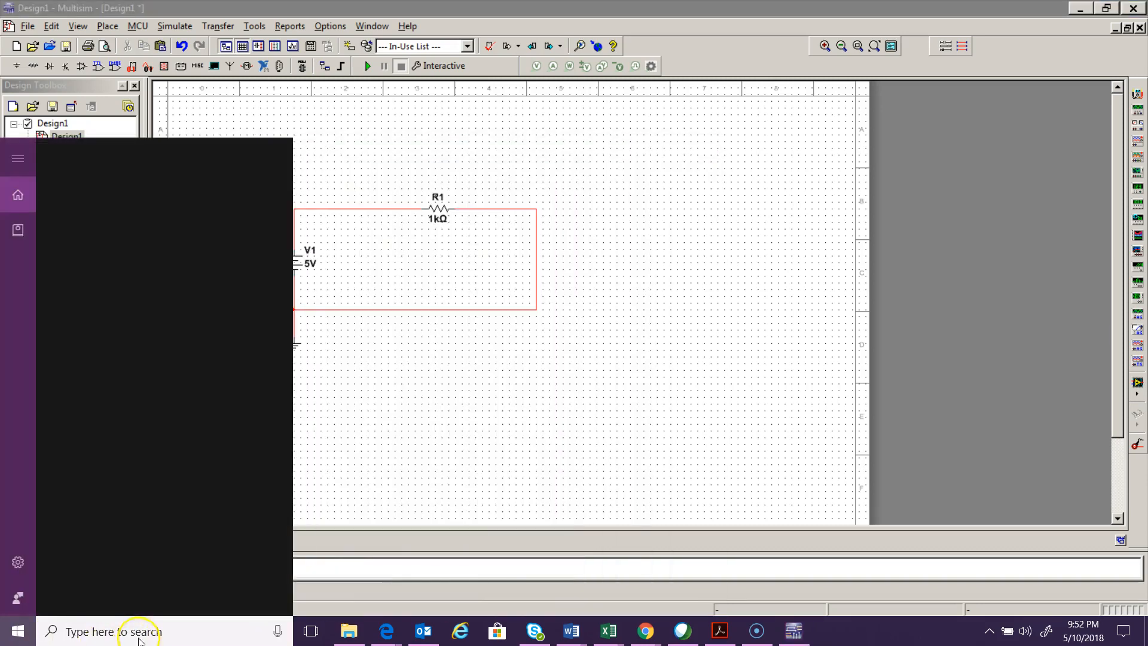
type("calc")
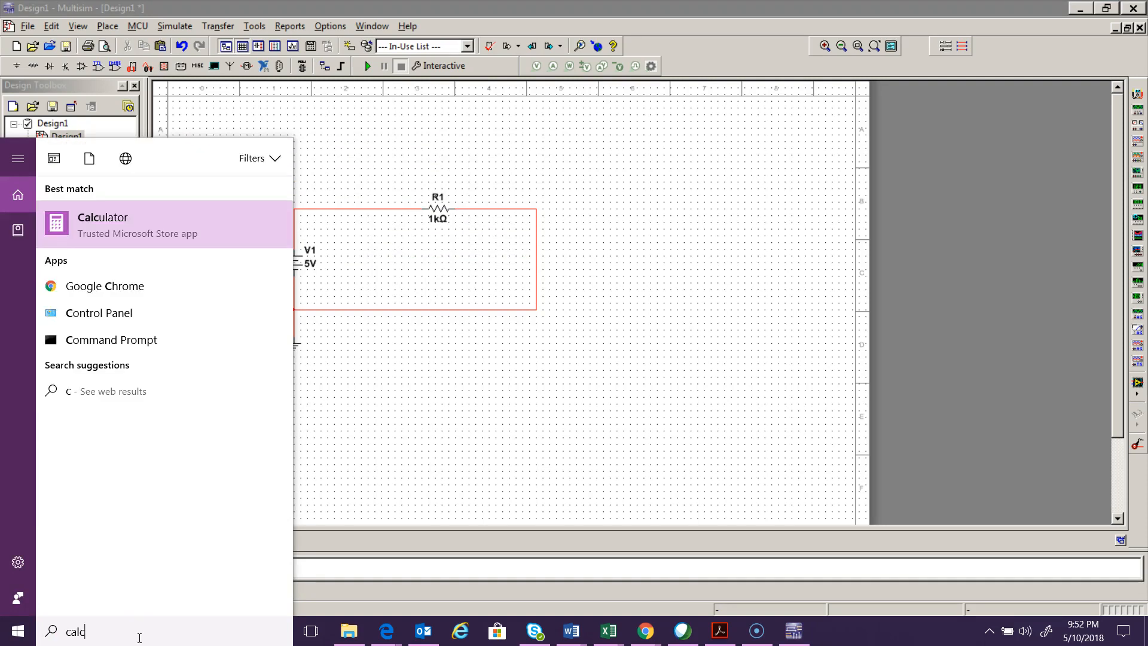
key("Return")
type("5")
left_click(275, 359)
left_click(112, 453)
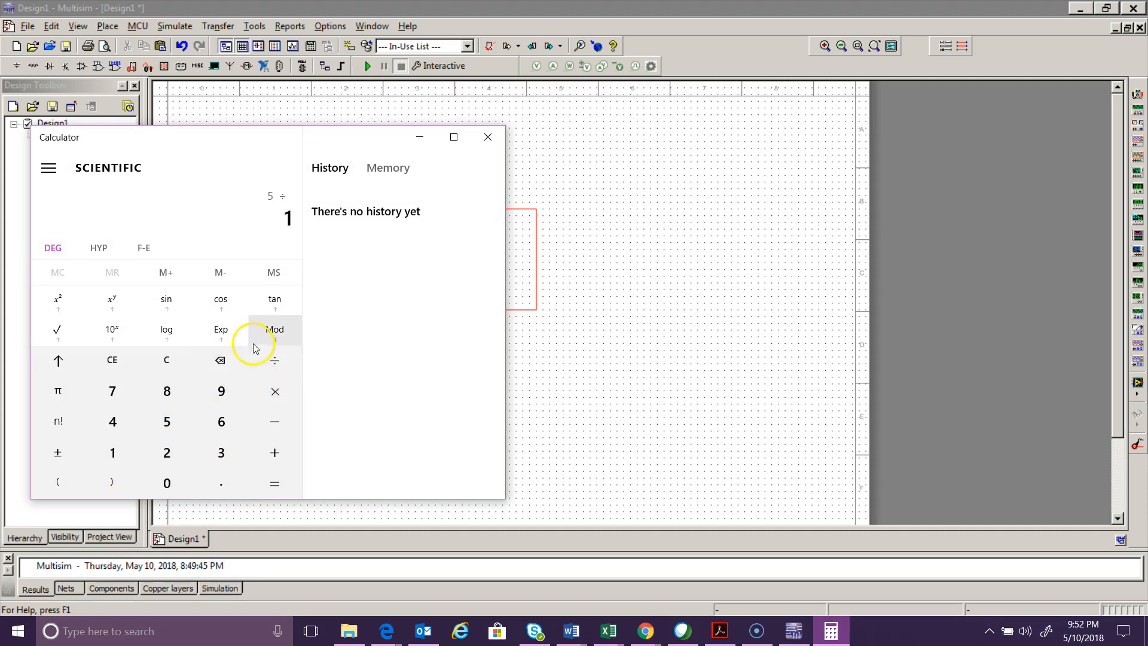
left_click(220, 335)
left_click(221, 453)
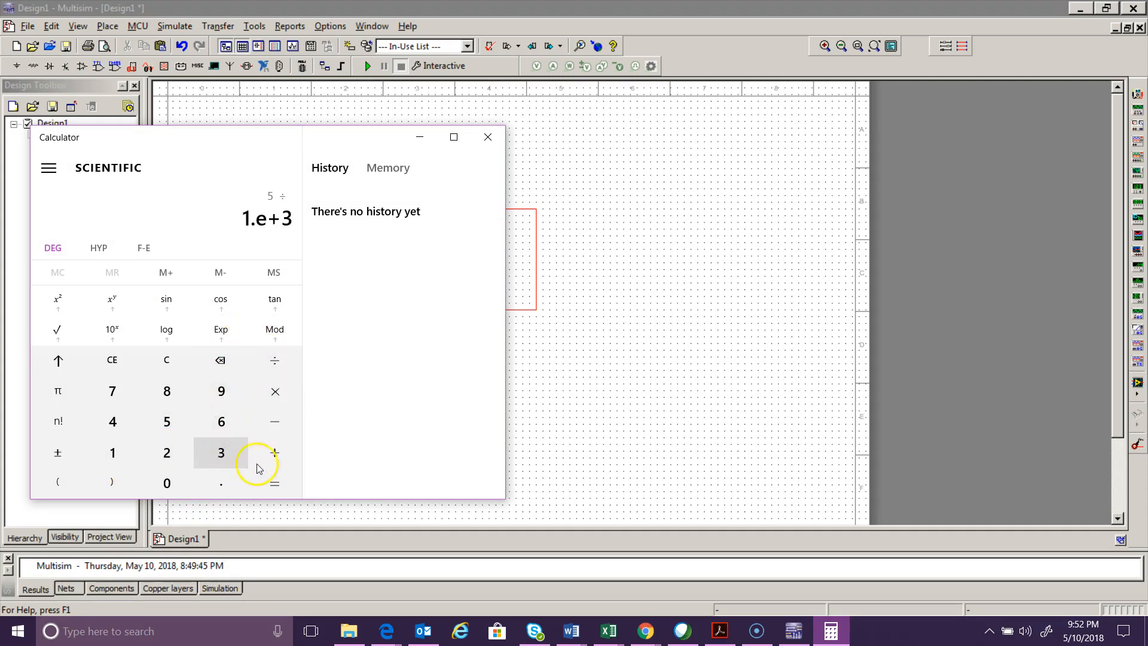
left_click(275, 482)
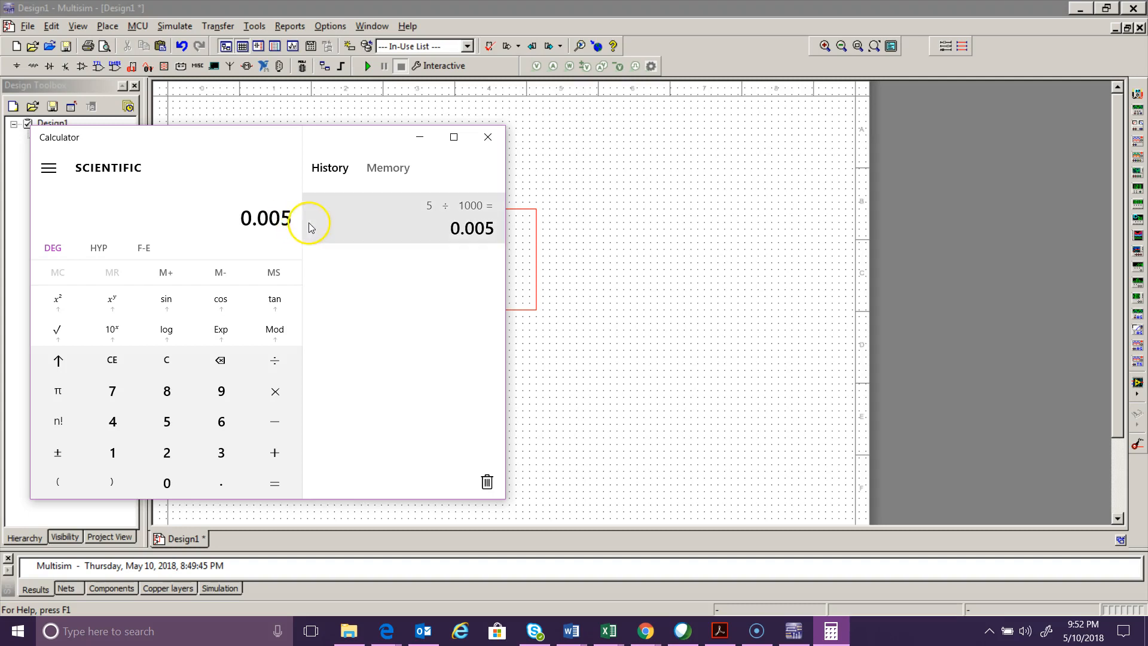
left_click(611, 276)
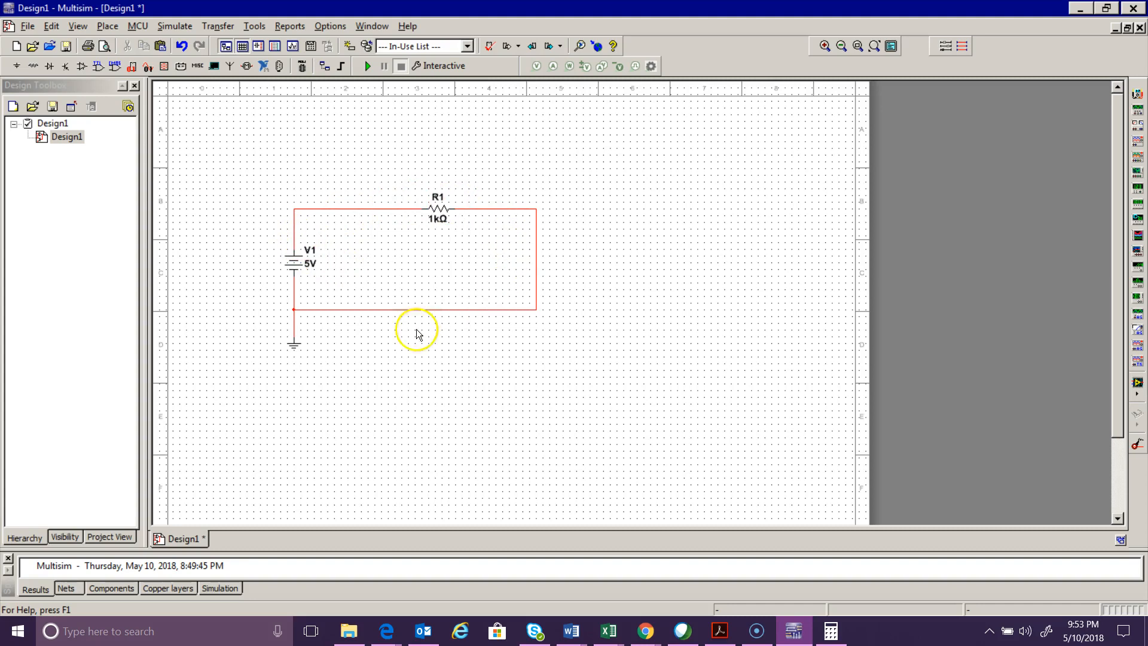
left_click(294, 271)
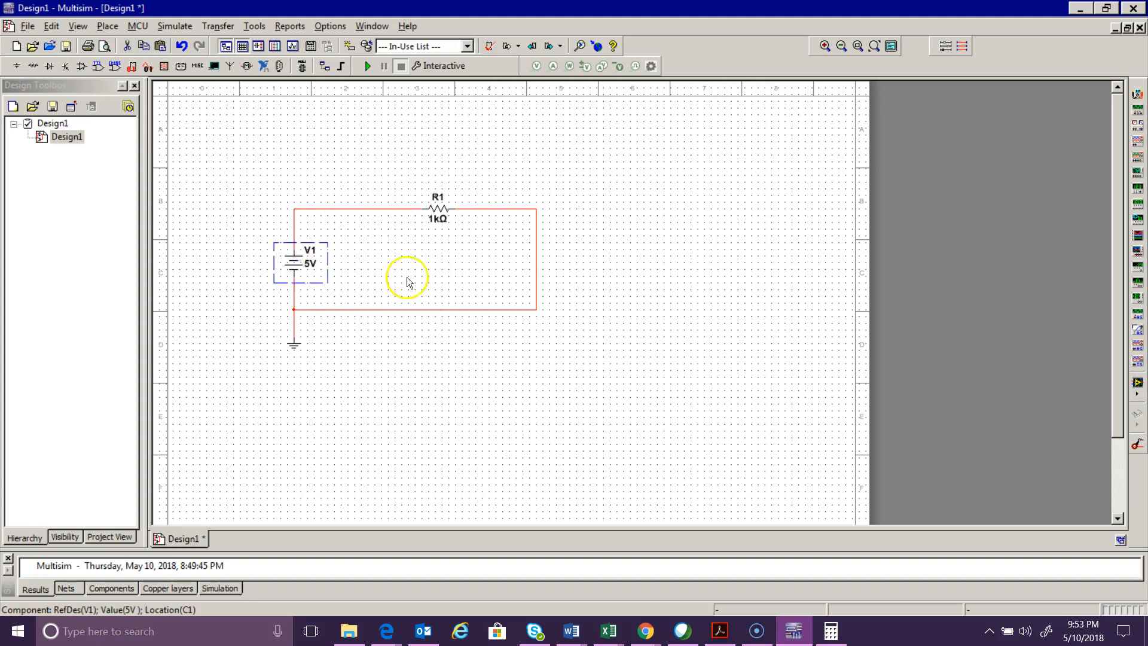
left_click(442, 219)
left_click(439, 213)
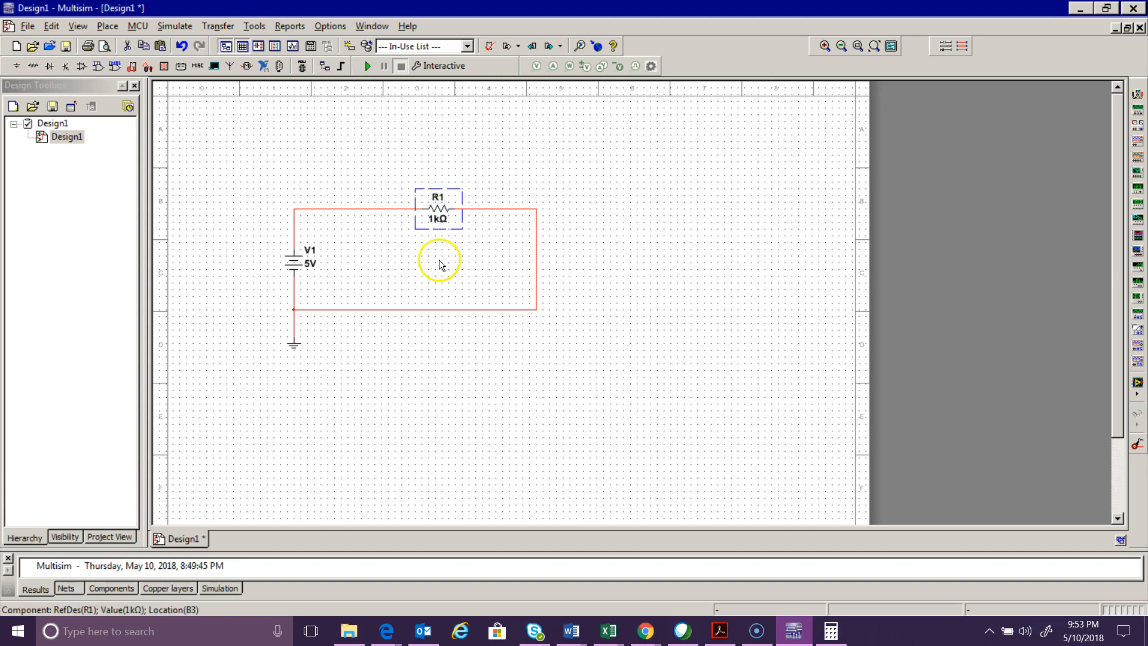
left_click(372, 212)
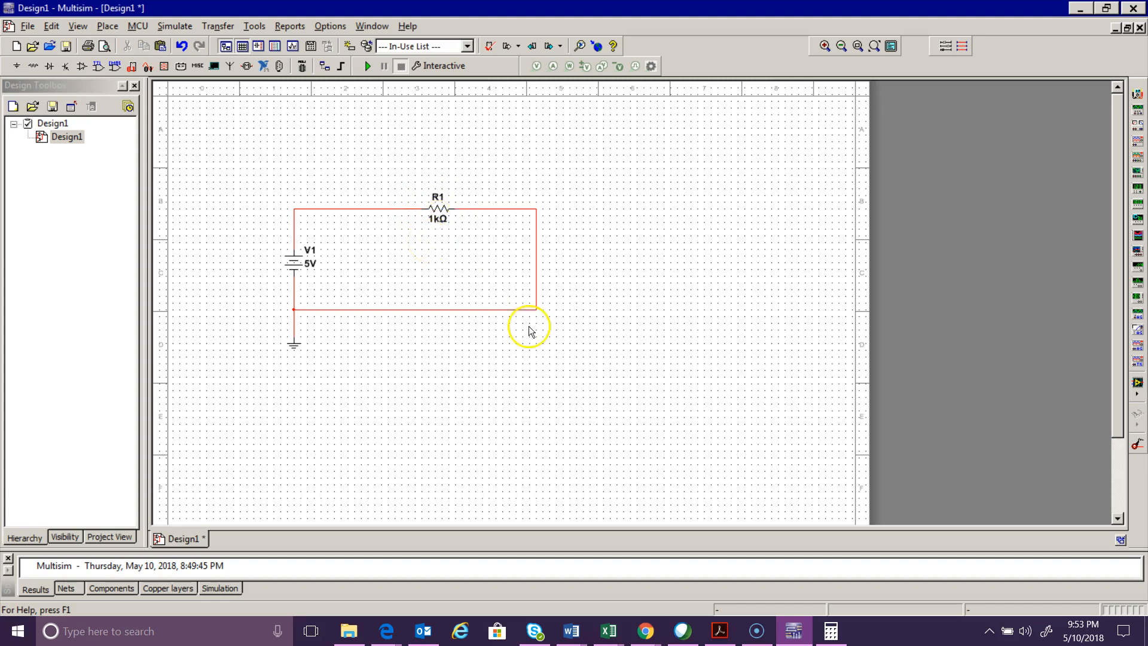
- Bring the Calculator back to the front and close it
left_click(831, 635)
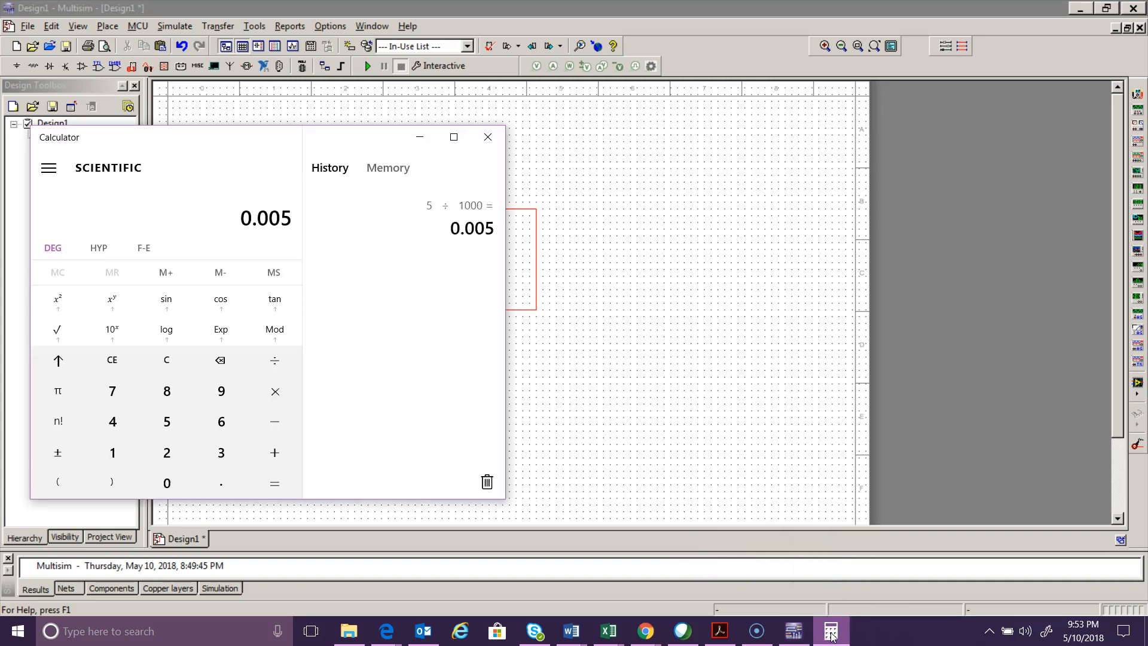
left_click(489, 139)
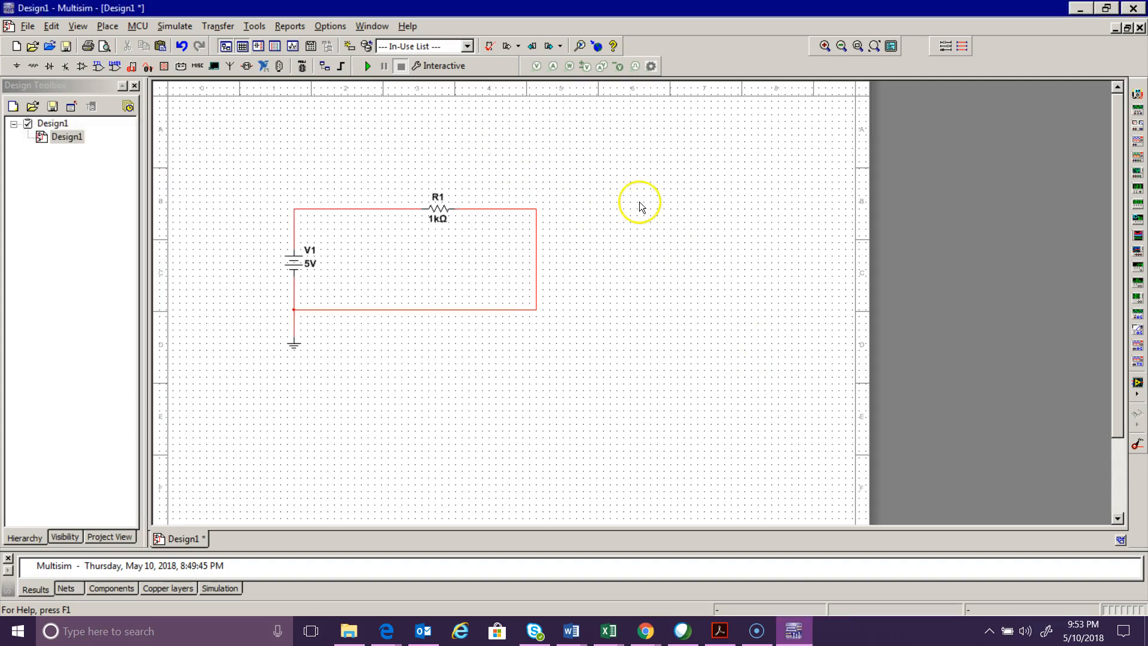
- Place a standard multimeter and an Agilent multimeter above the circuit, and delete the standard one
left_click(1138, 95)
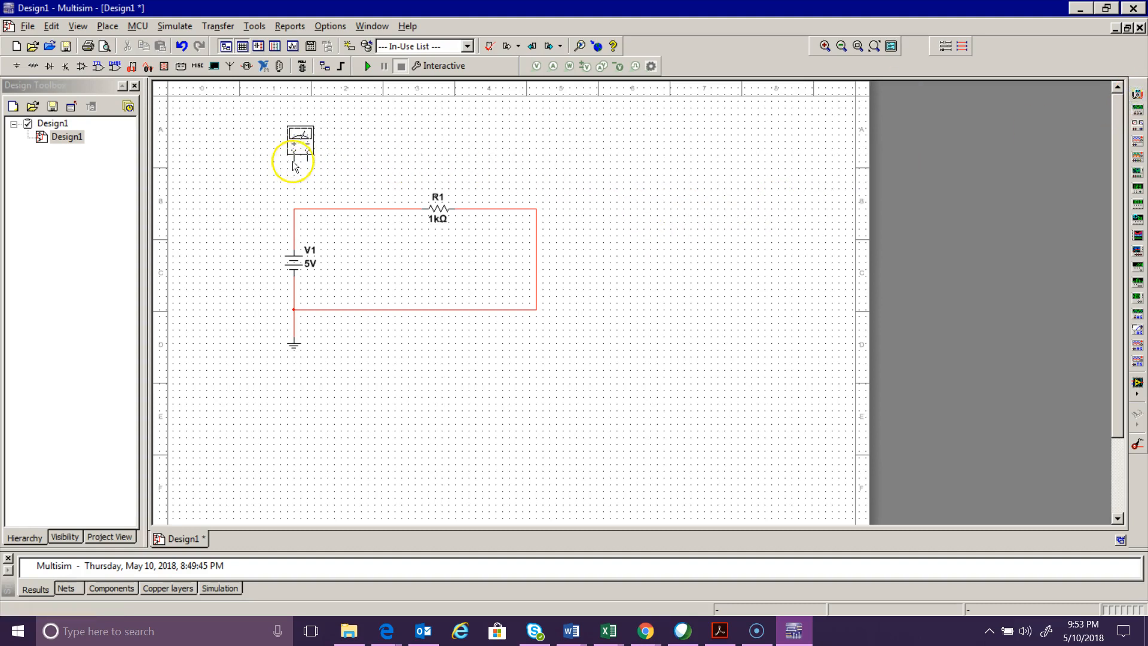
left_click(293, 166)
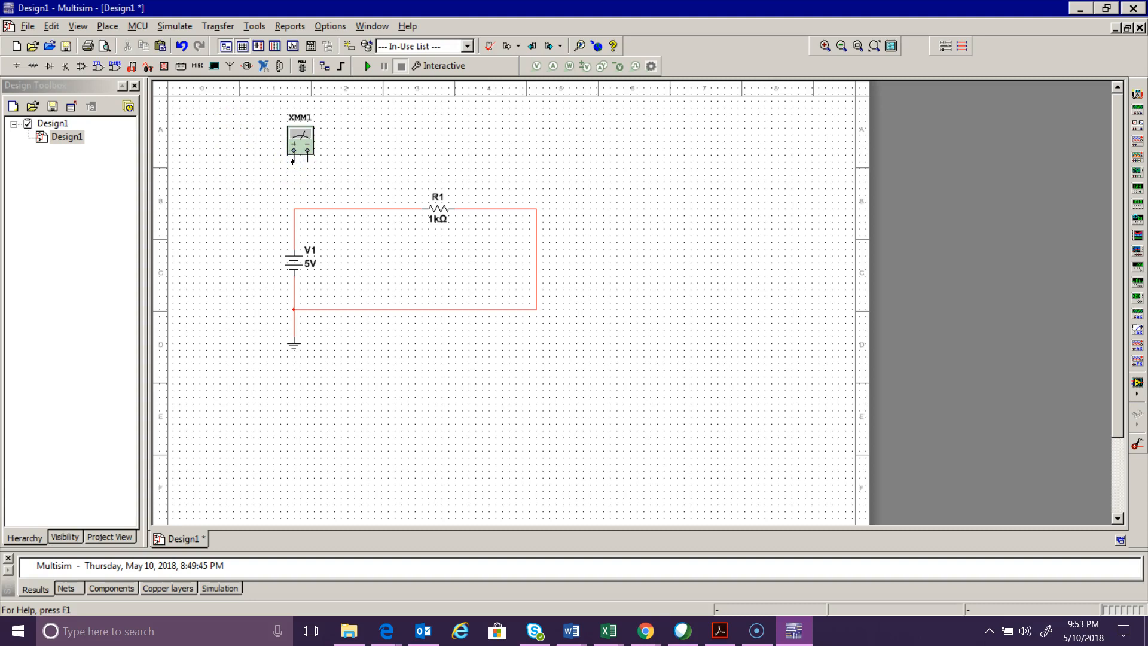
left_click(1138, 340)
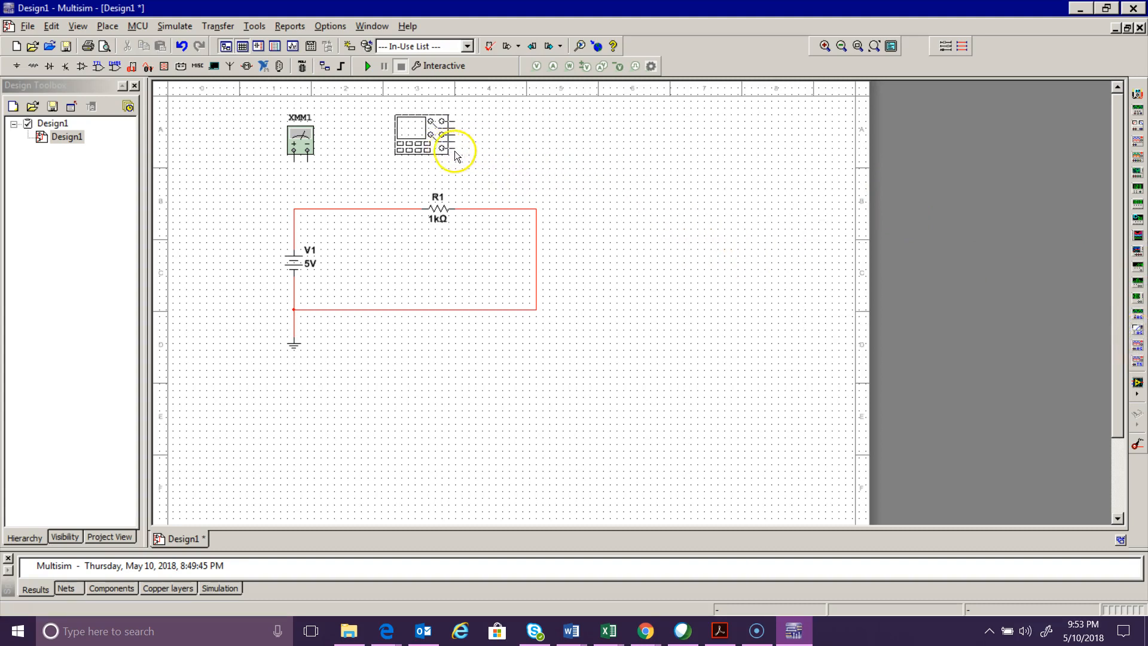
left_click(394, 148)
left_click(300, 148)
key("Delete")
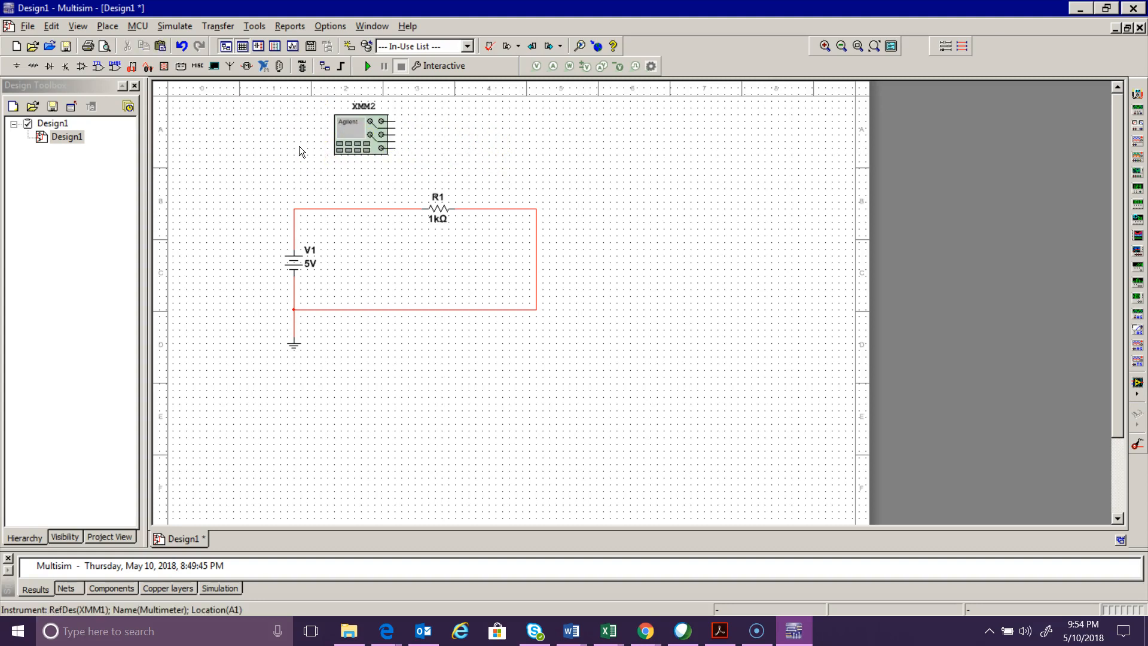
- Open the Agilent multimeter's front panel to examine it, close it and delete the instrument
double_click(366, 135)
left_click_drag(529, 224, 728, 88)
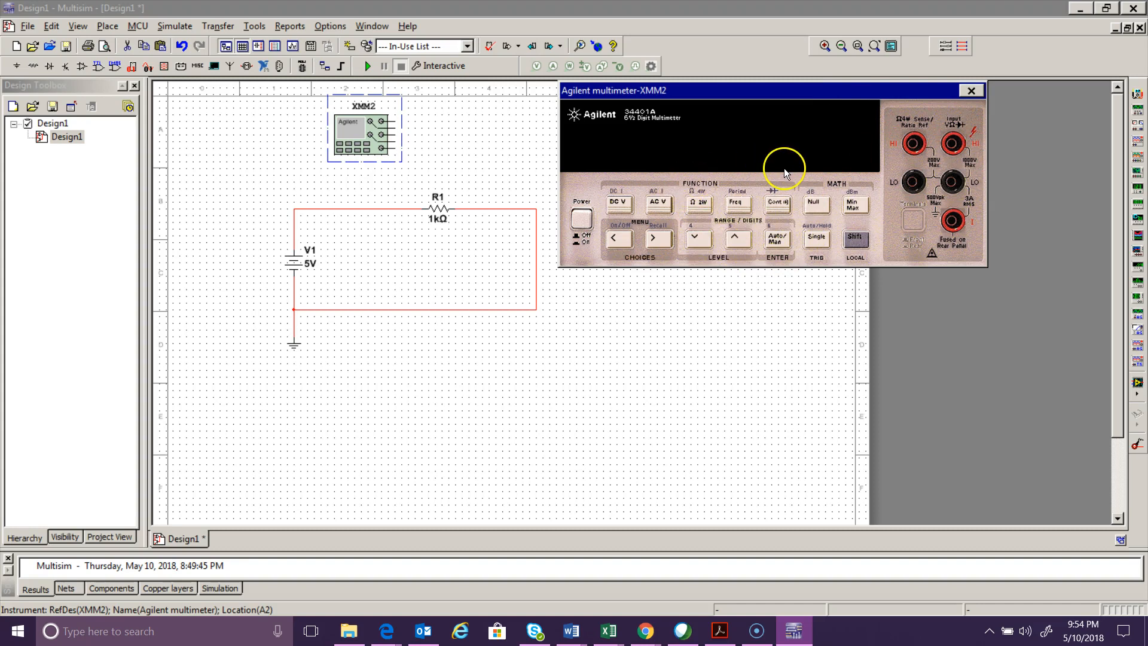
left_click(974, 90)
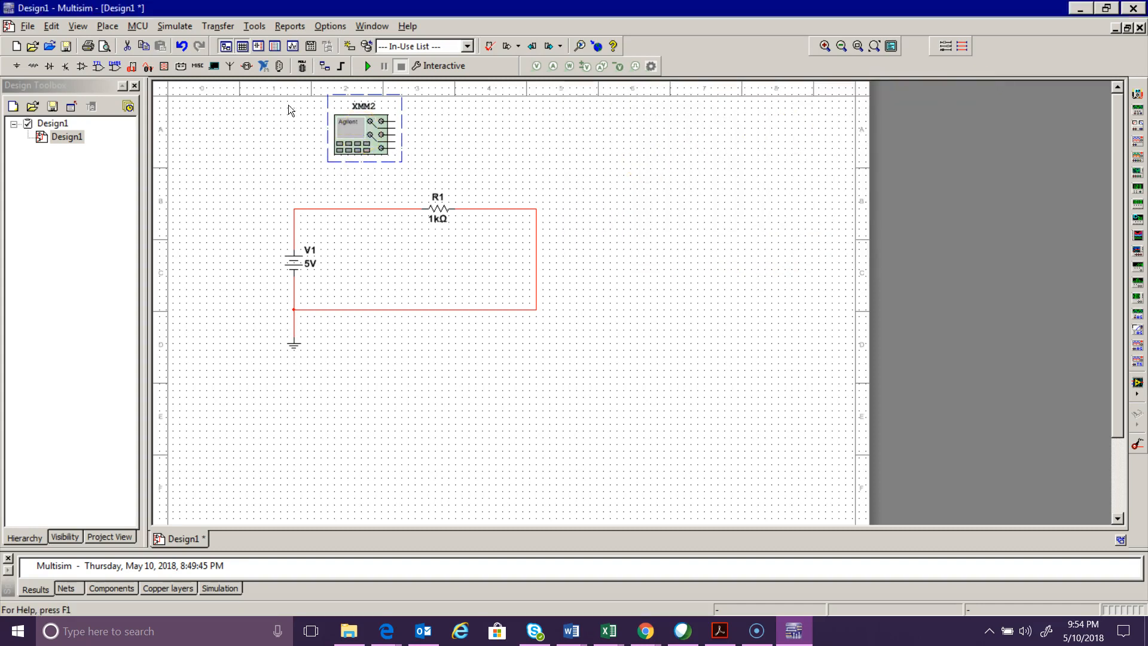
key("Delete")
- Place a standard multimeter above the source and wire its positive terminal to the wire at the source's upper end
left_click(1139, 93)
left_click(275, 153)
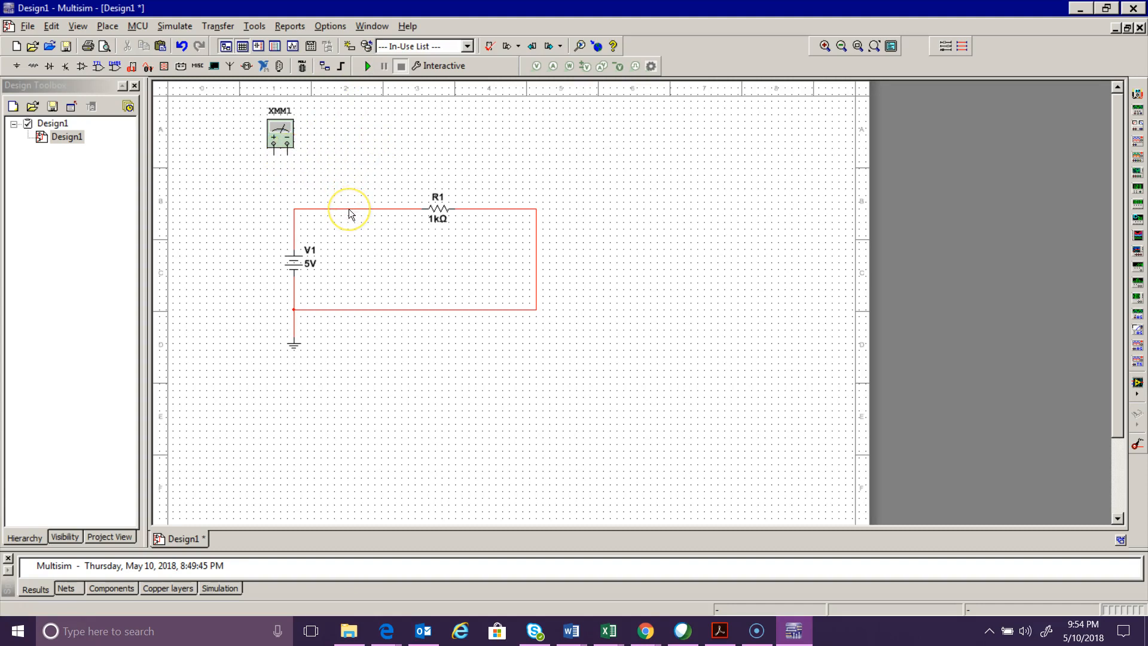
left_click(273, 155)
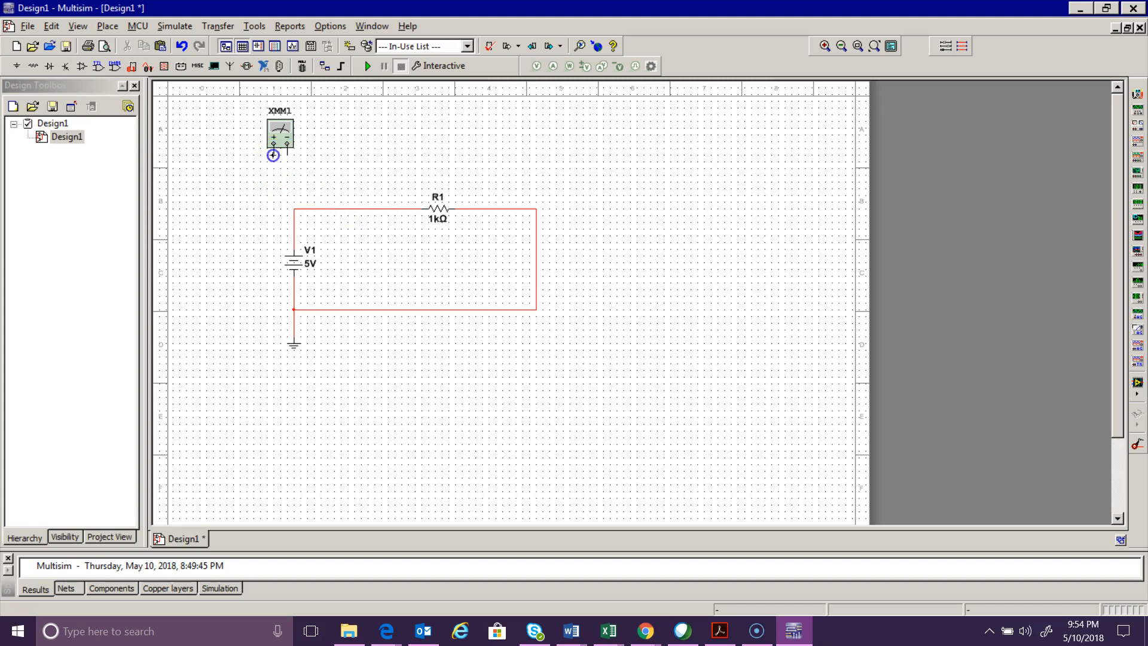
left_click(299, 211)
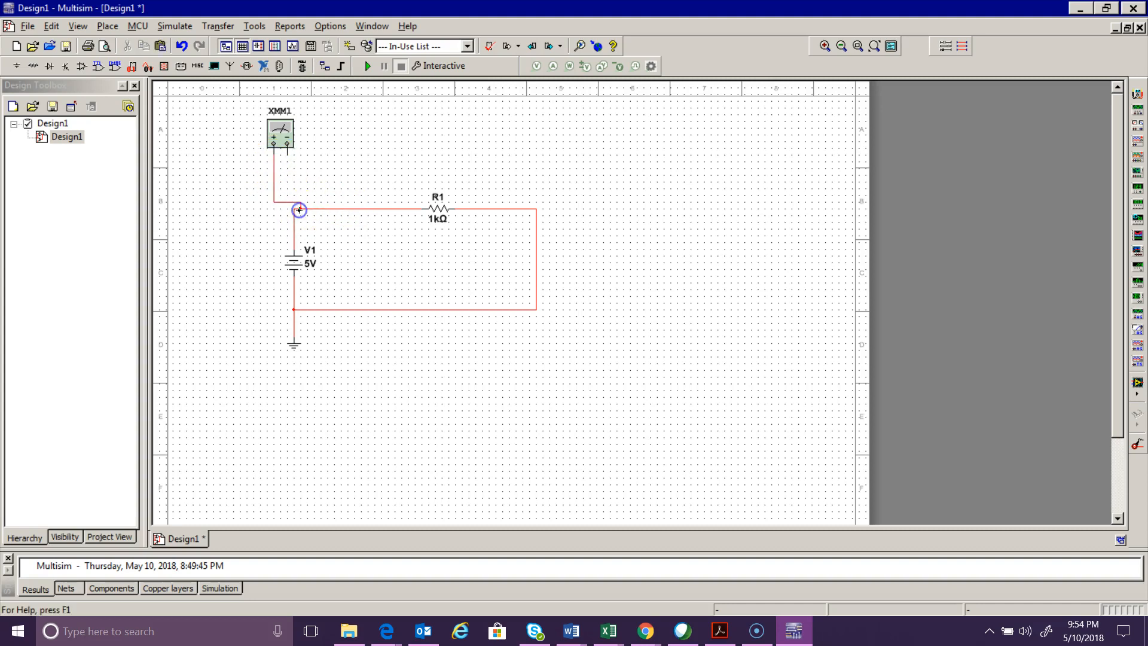
- Try wiring the multimeter's negative terminal to the wire on the far side of R1, and delete that connection
left_click(288, 153)
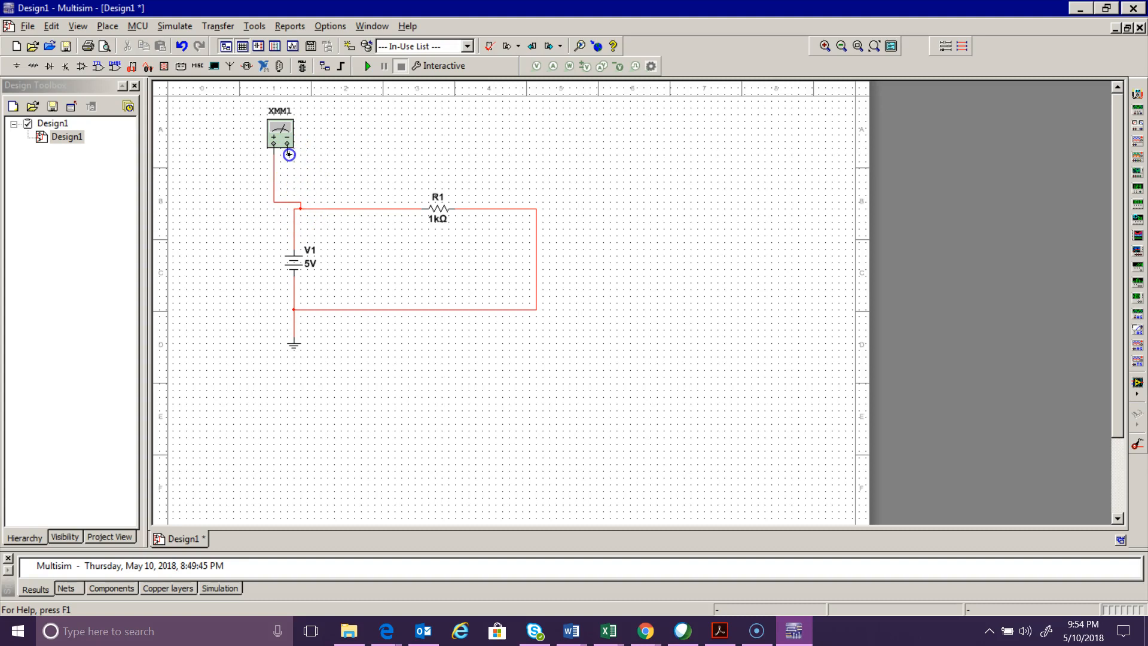
left_click(499, 210)
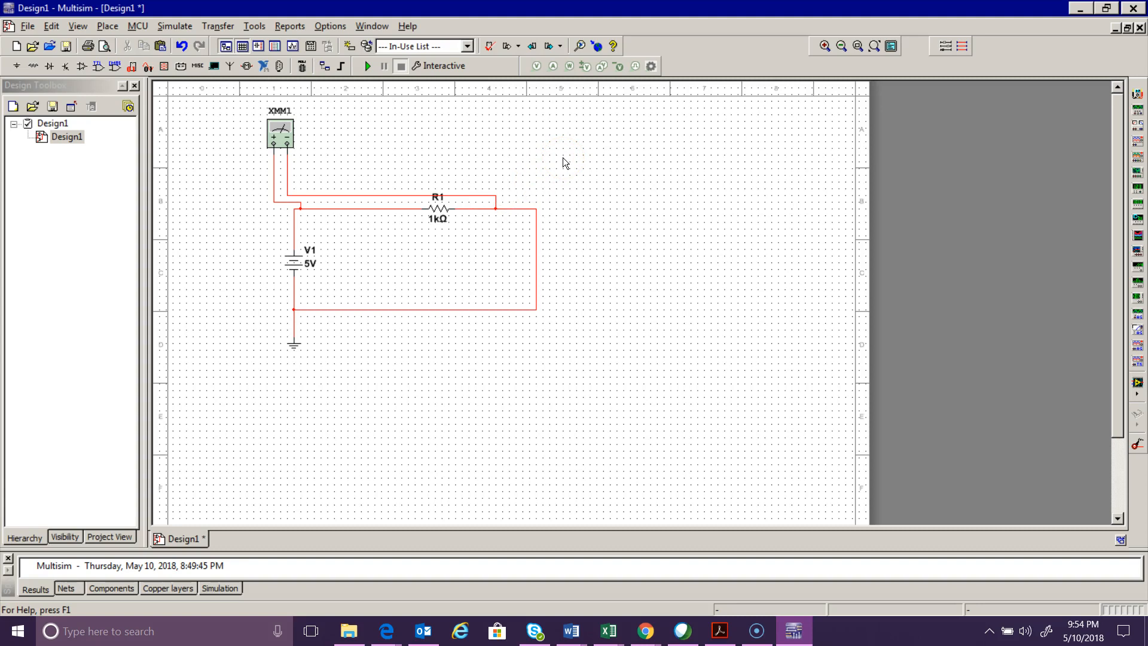
left_click(359, 195)
key("Delete")
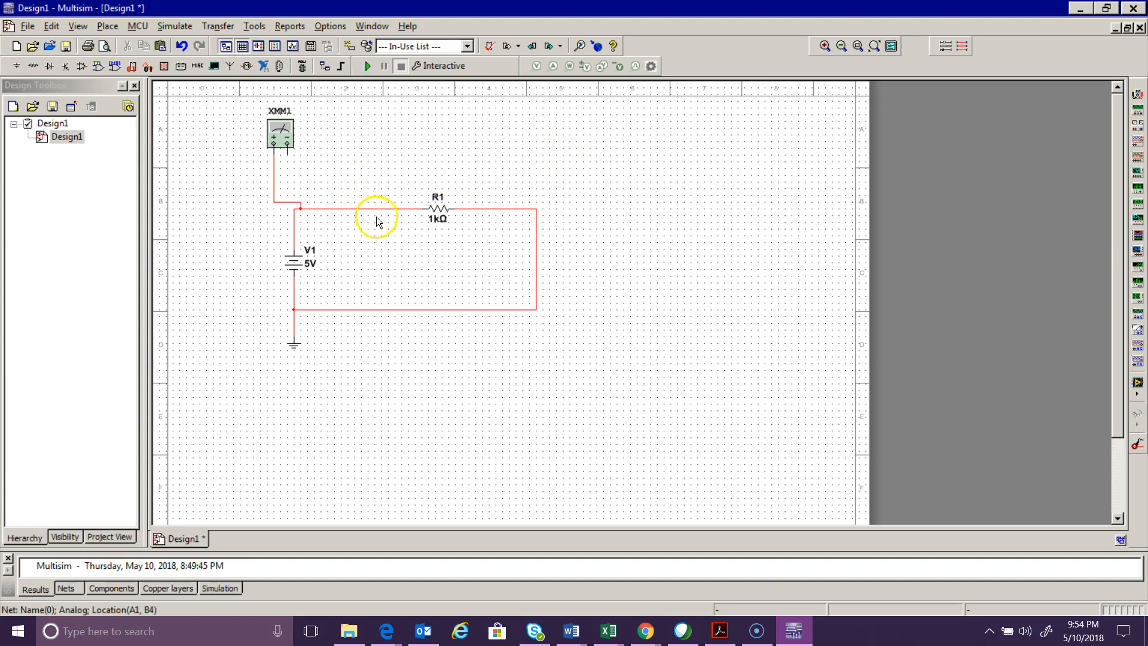
- Replace the wire between the source and R1 with one from the multimeter's negative terminal to R1, routed above the resistor
left_click(376, 209)
key("Delete")
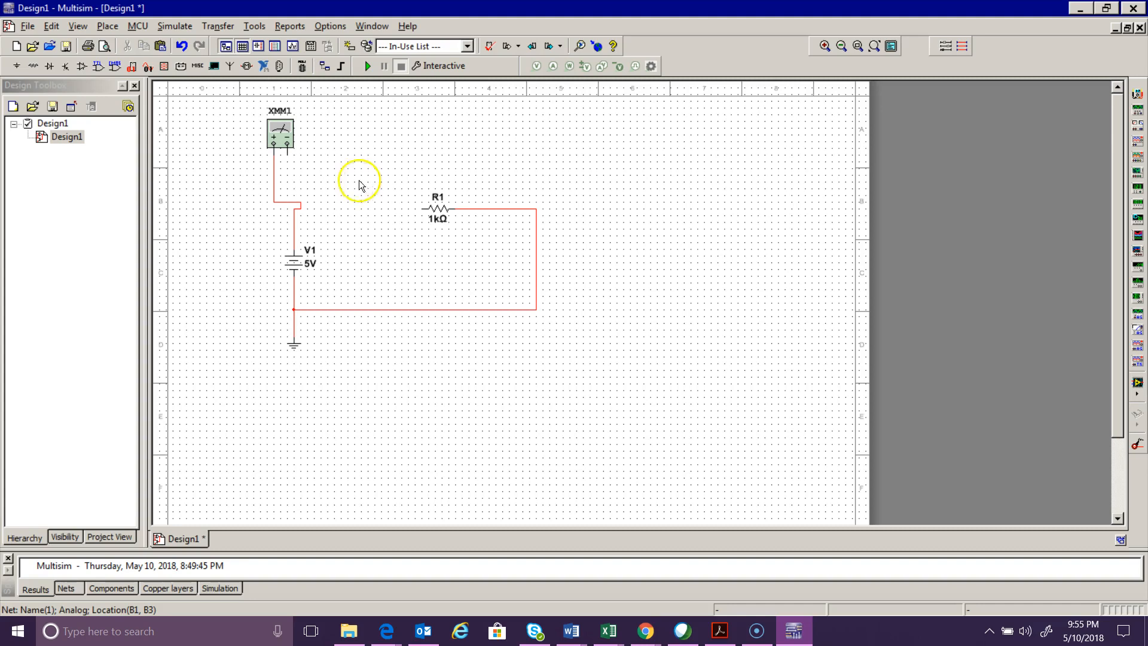
left_click(289, 156)
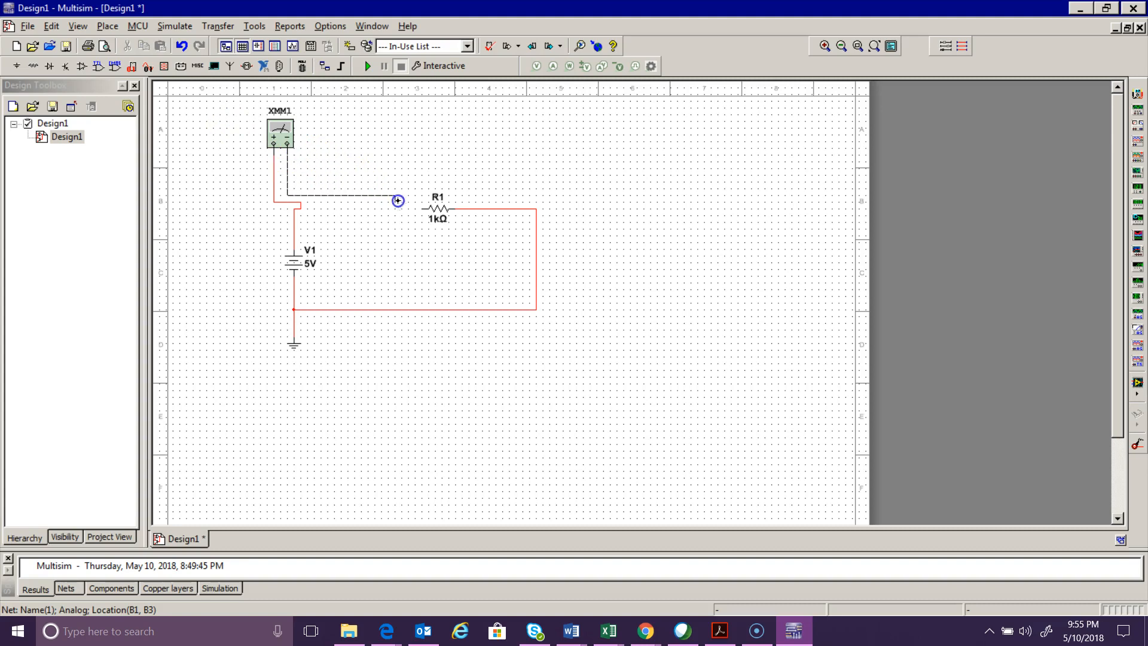
left_click(423, 208)
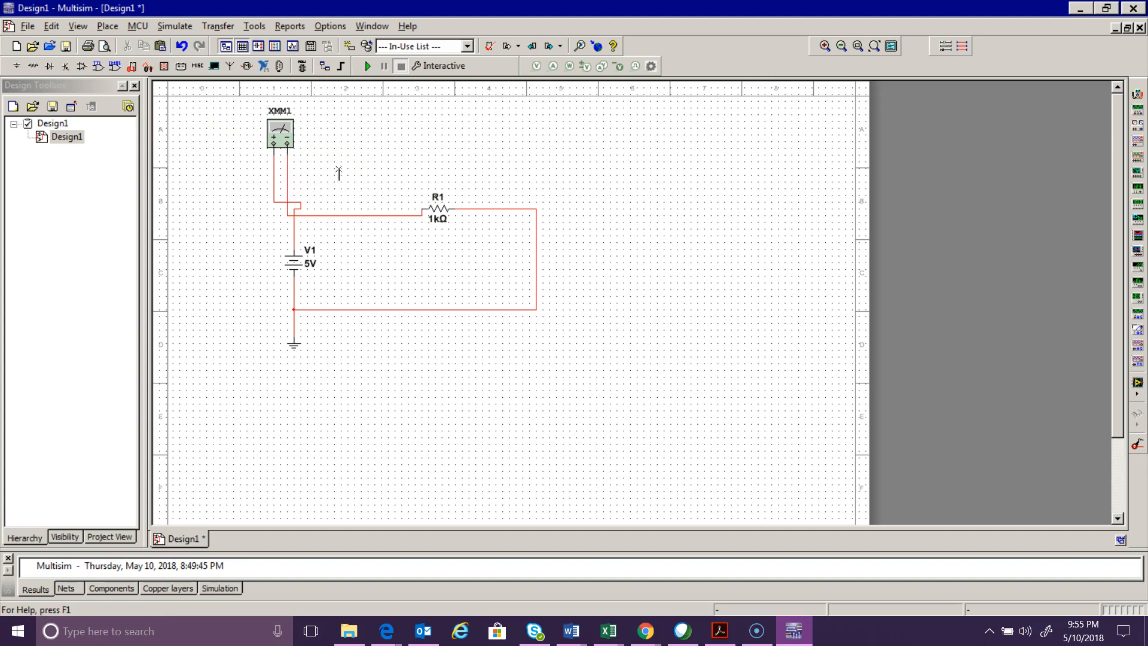
left_click_drag(359, 216, 368, 178)
left_click(367, 218)
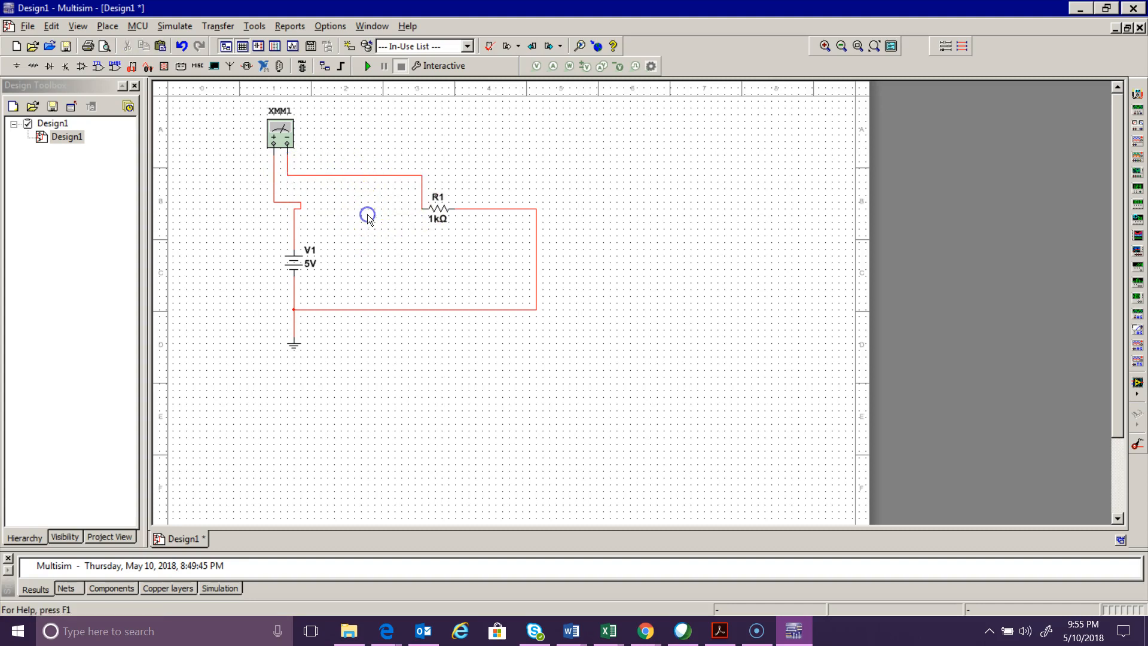
- Set the multimeter to measure DC current, run the simulation to read the circuit current, and stop it
left_click(286, 142)
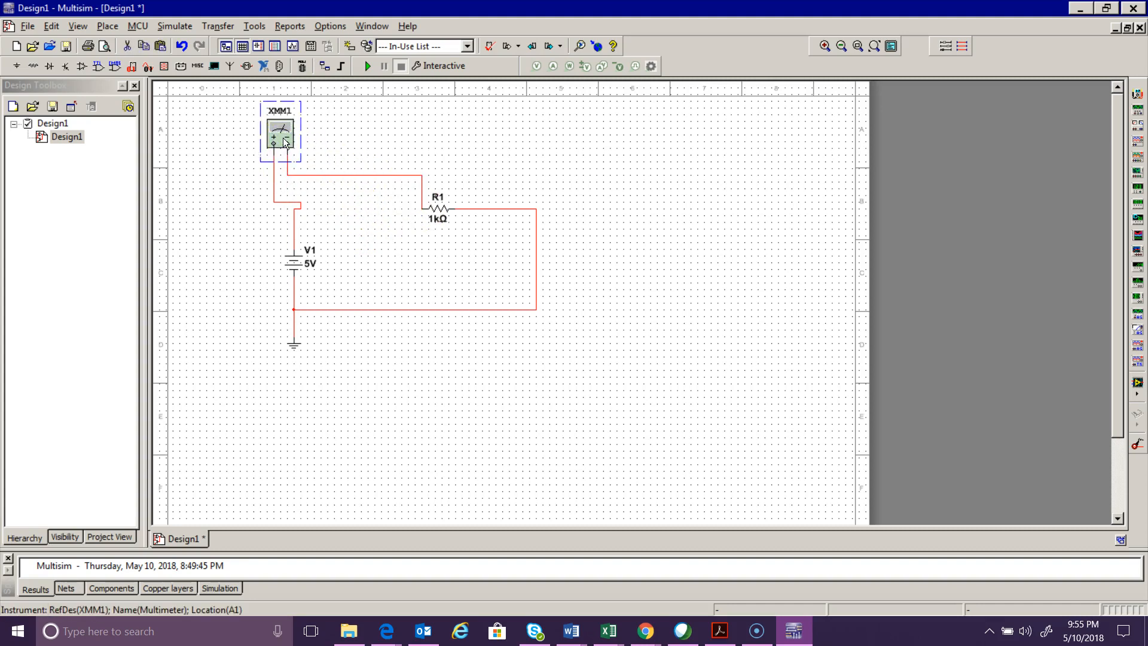
double_click(286, 143)
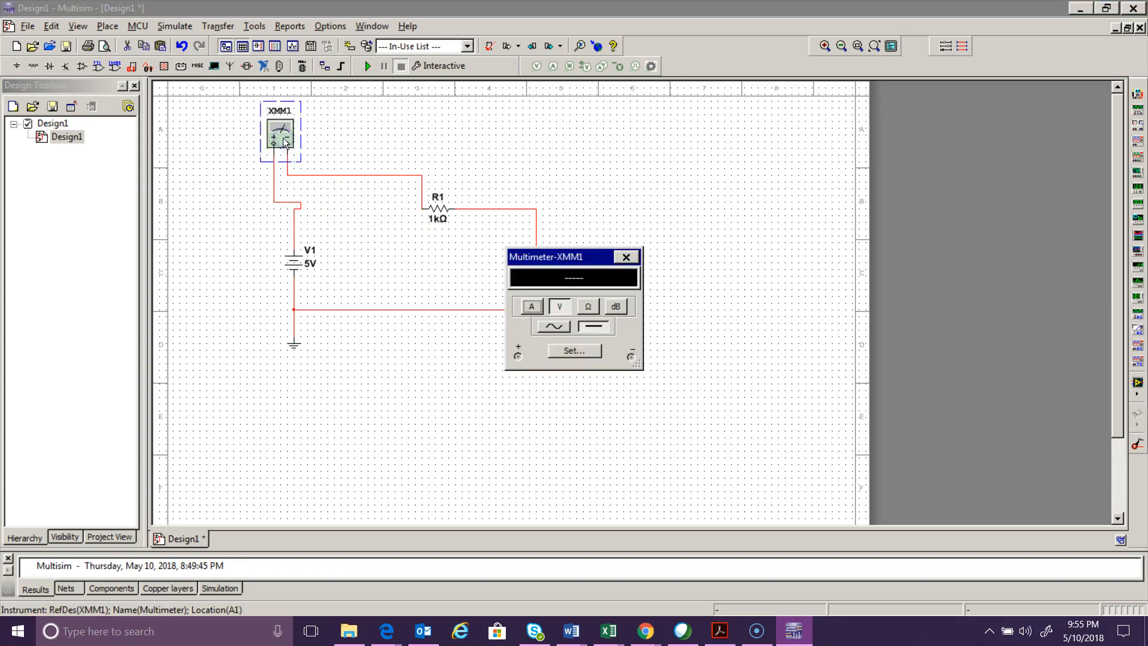
left_click(536, 306)
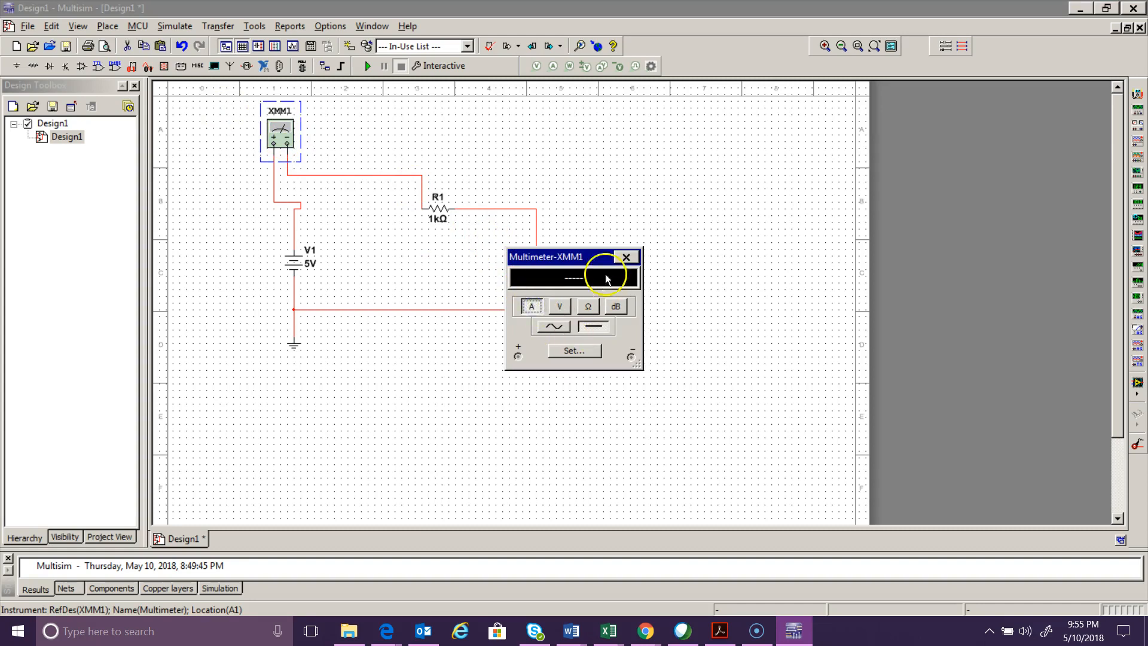
left_click_drag(596, 259, 717, 145)
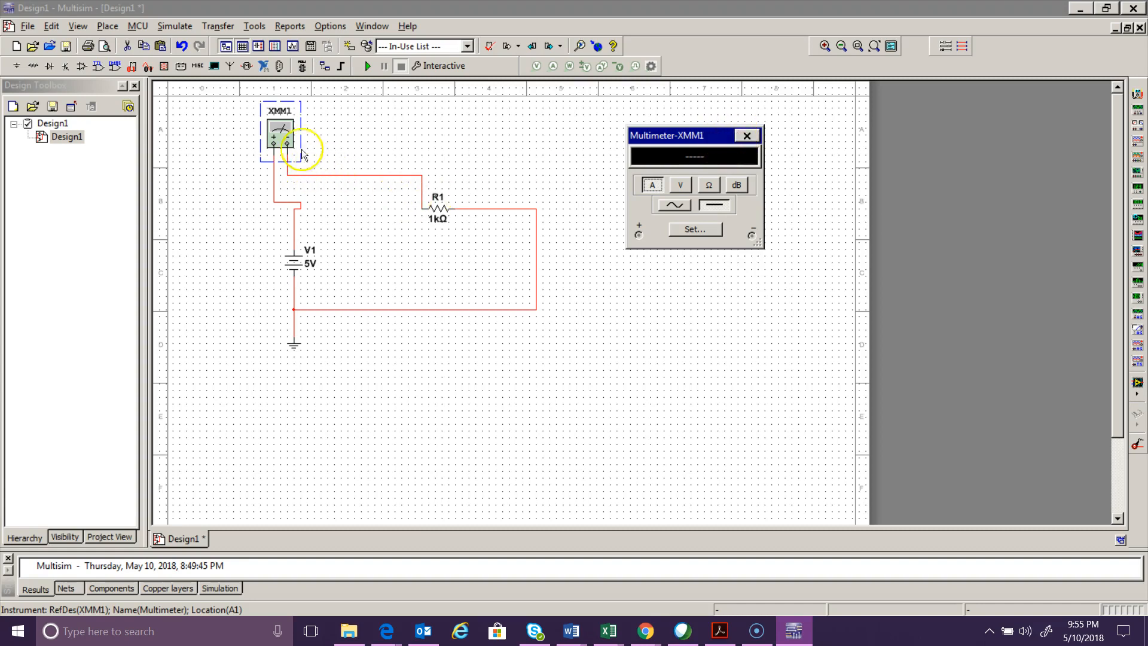
left_click(368, 67)
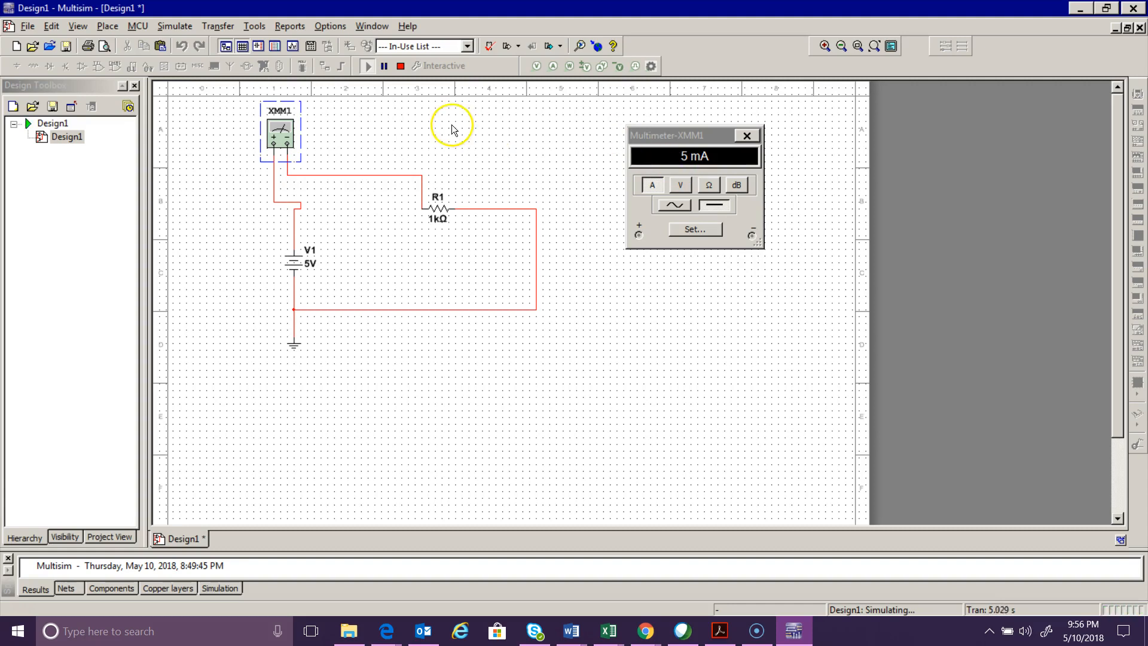
left_click(400, 67)
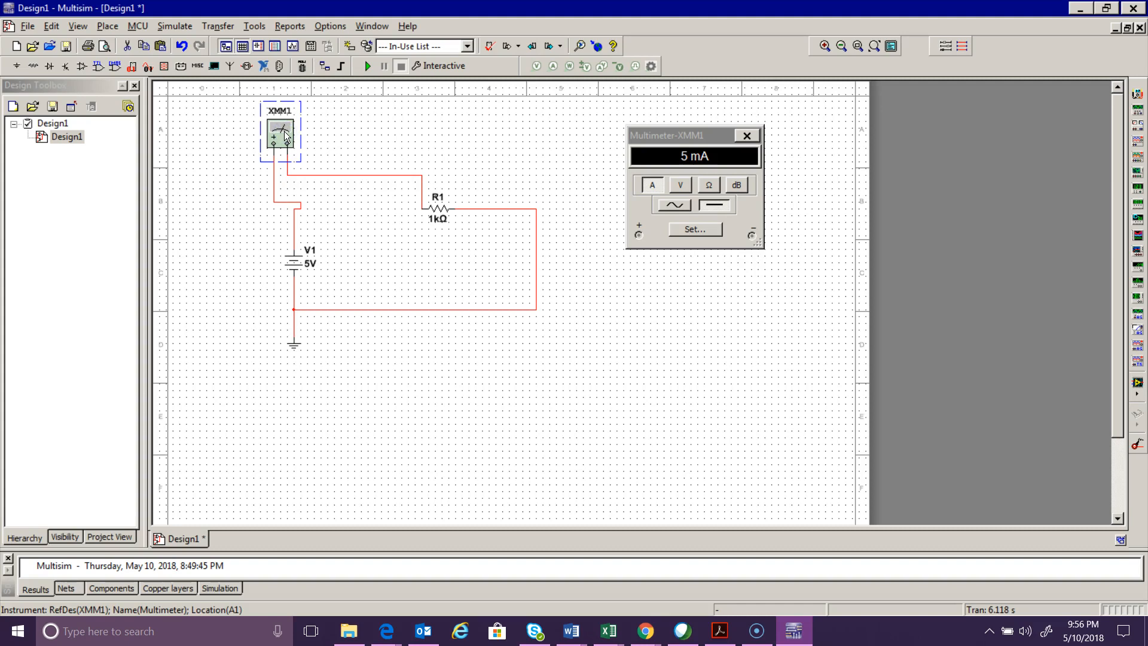
- Delete the multimeter and the return wire between R1 and ground to isolate the resistor
key("Delete")
left_click(472, 208)
key("Delete")
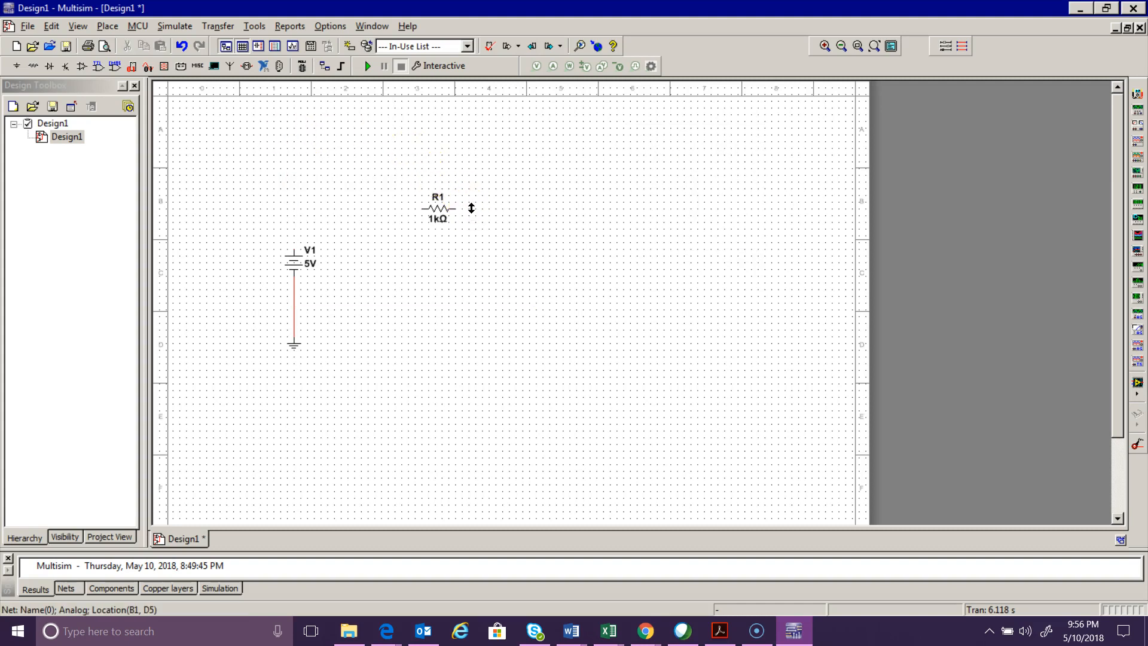
- Place a new multimeter above R1 and wire its positive and negative terminals across the resistor
left_click(1138, 94)
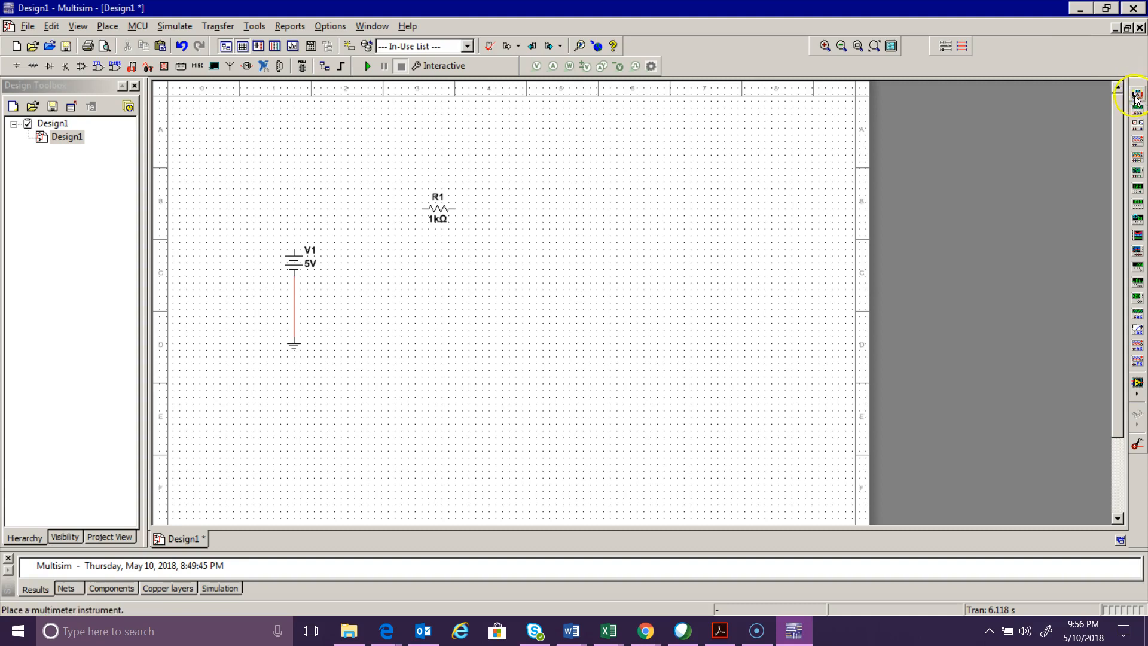
left_click(424, 148)
left_click(423, 143)
left_click(421, 209)
left_click(435, 140)
left_click(461, 214)
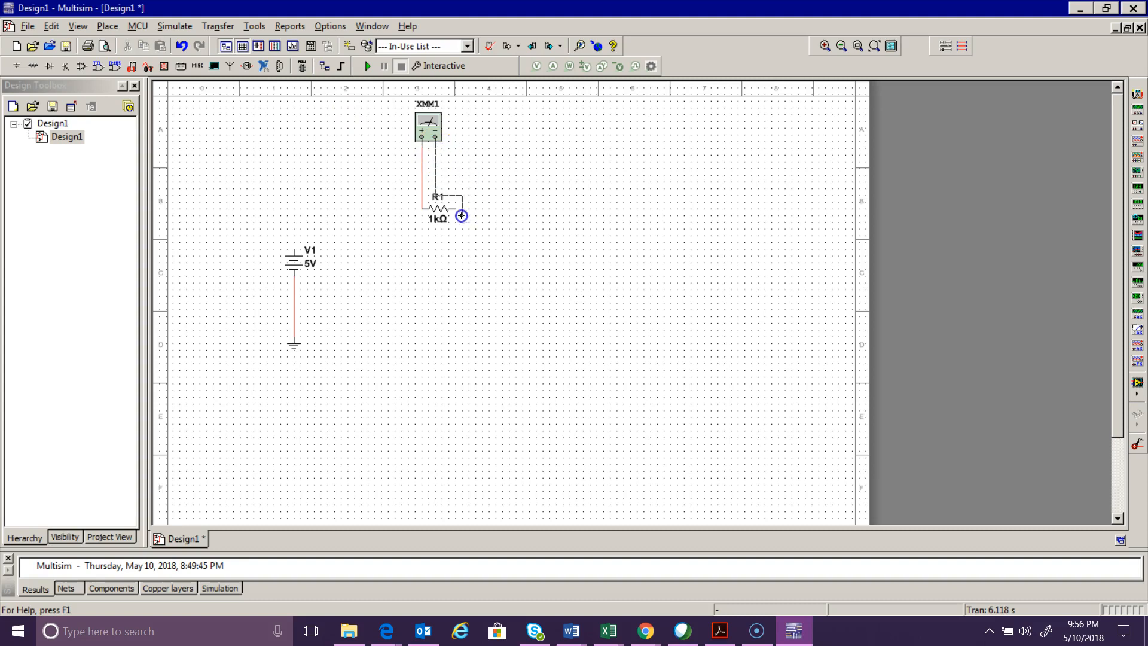
- Set the multimeter to measure ohms, run the simulation to read R1's resistance, and stop it
double_click(425, 132)
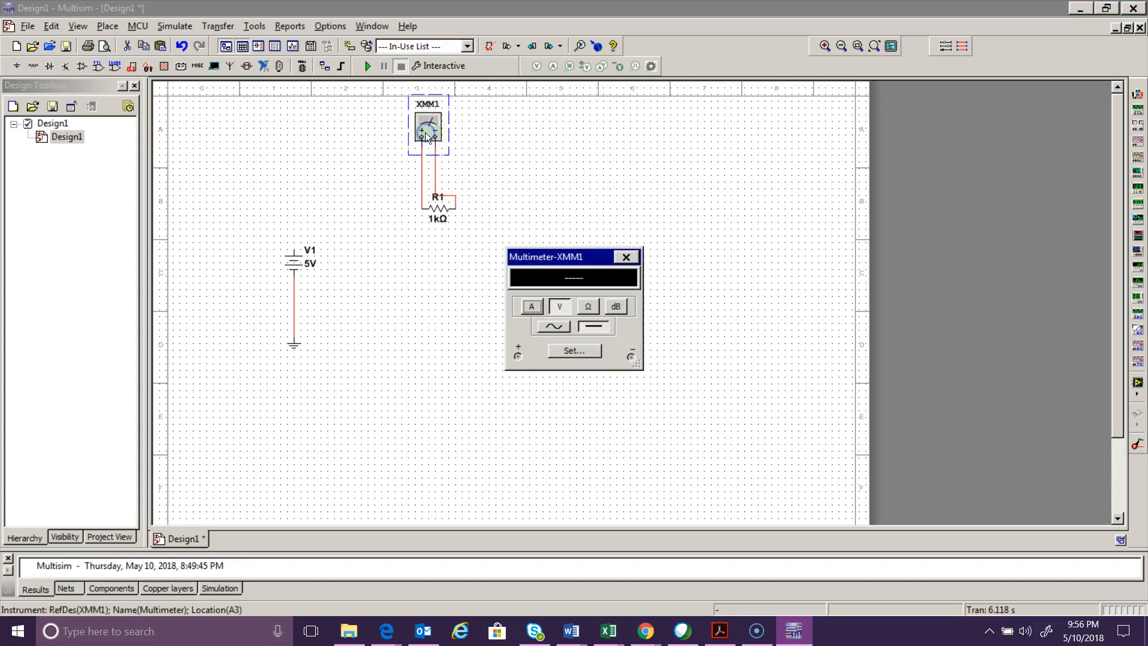
left_click(587, 307)
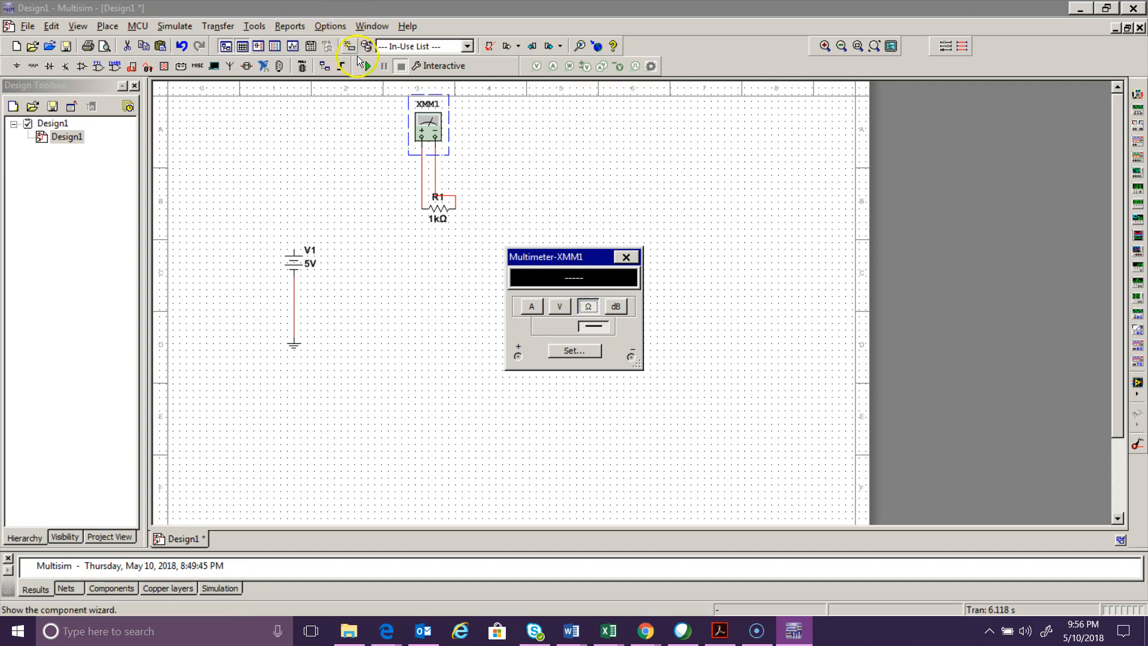
left_click(367, 66)
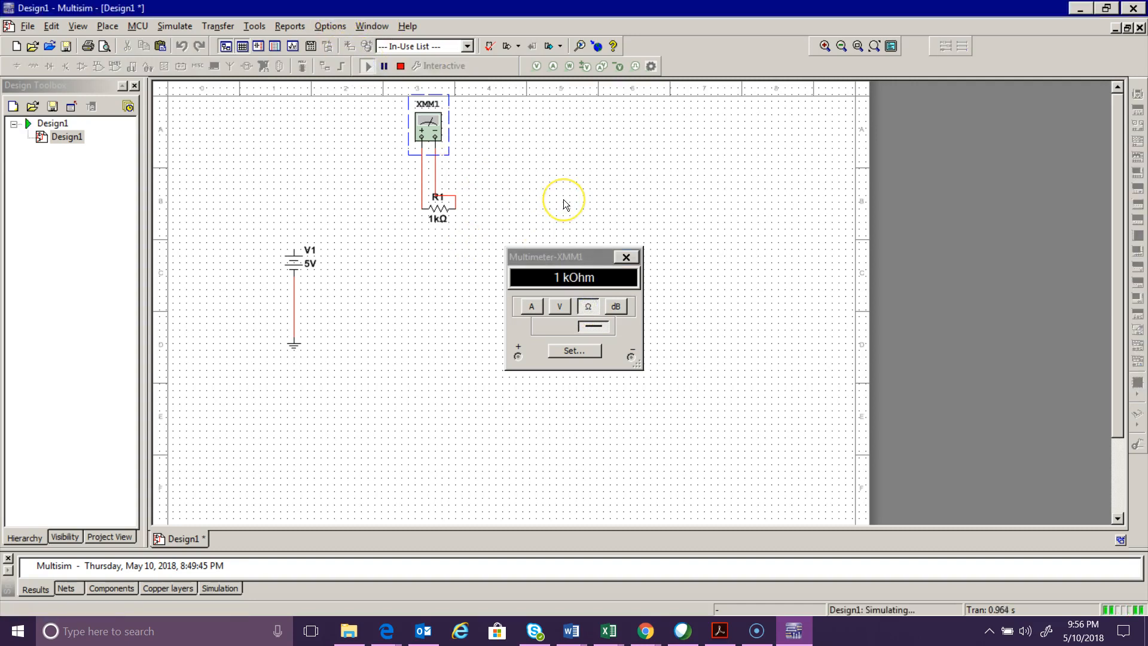
left_click(400, 67)
- Delete both wires connecting the multimeter to R1
left_click(423, 176)
key("Delete")
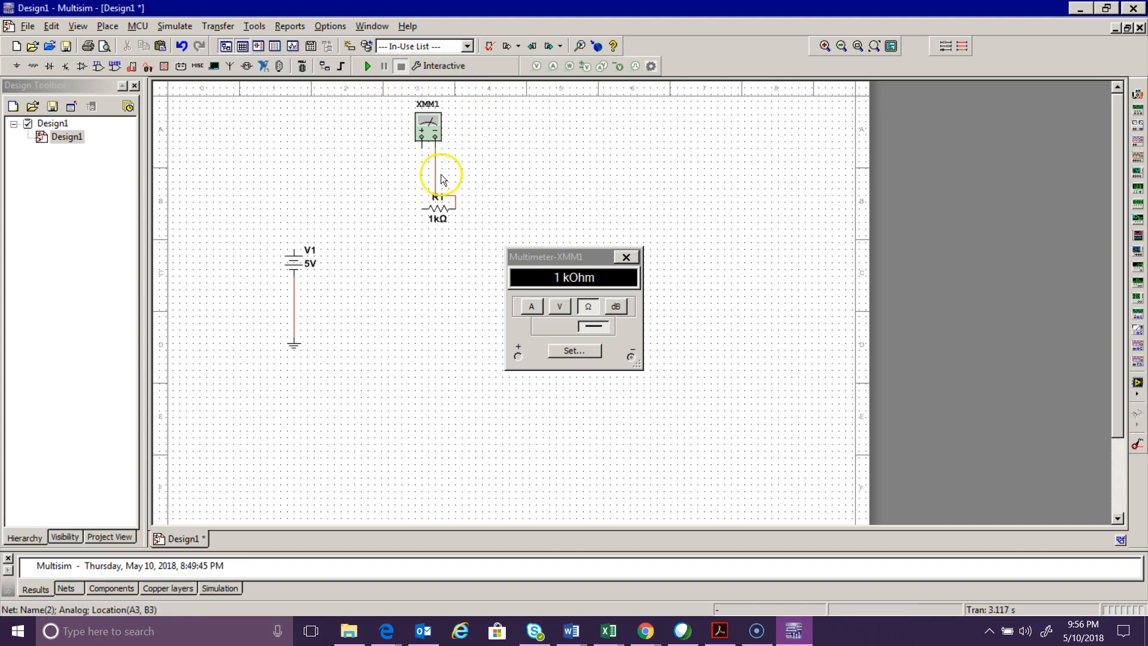
left_click(436, 178)
key("Delete")
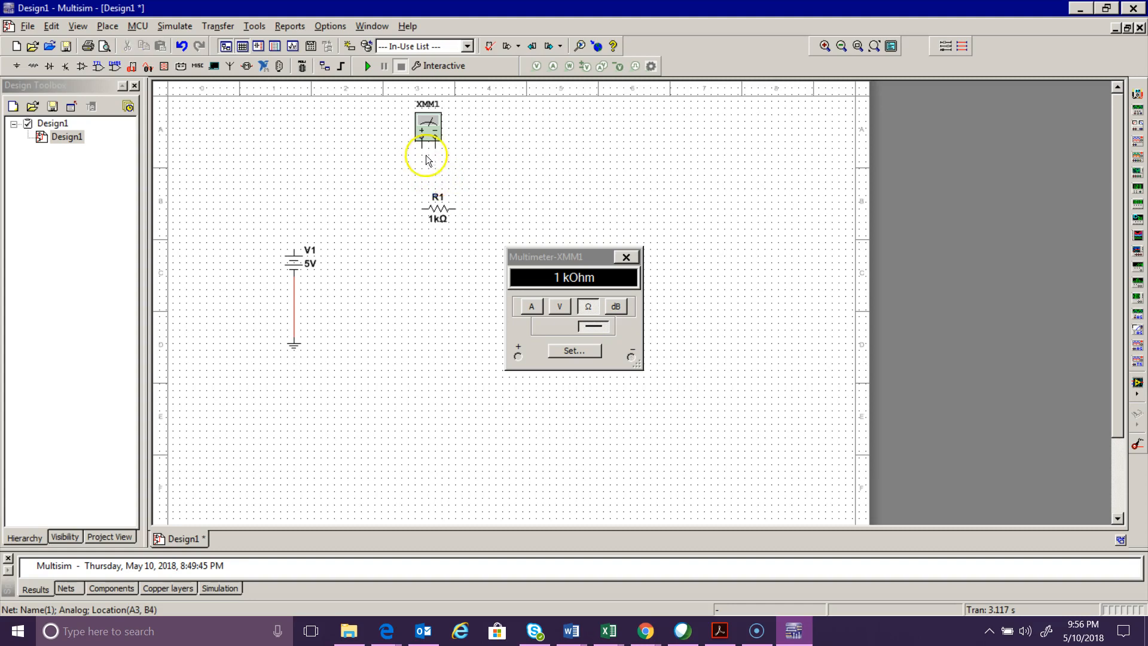
- Wire the multimeter across source V1, positive terminal to its upper end, and run the simulation with the meter set to volts
left_click(421, 144)
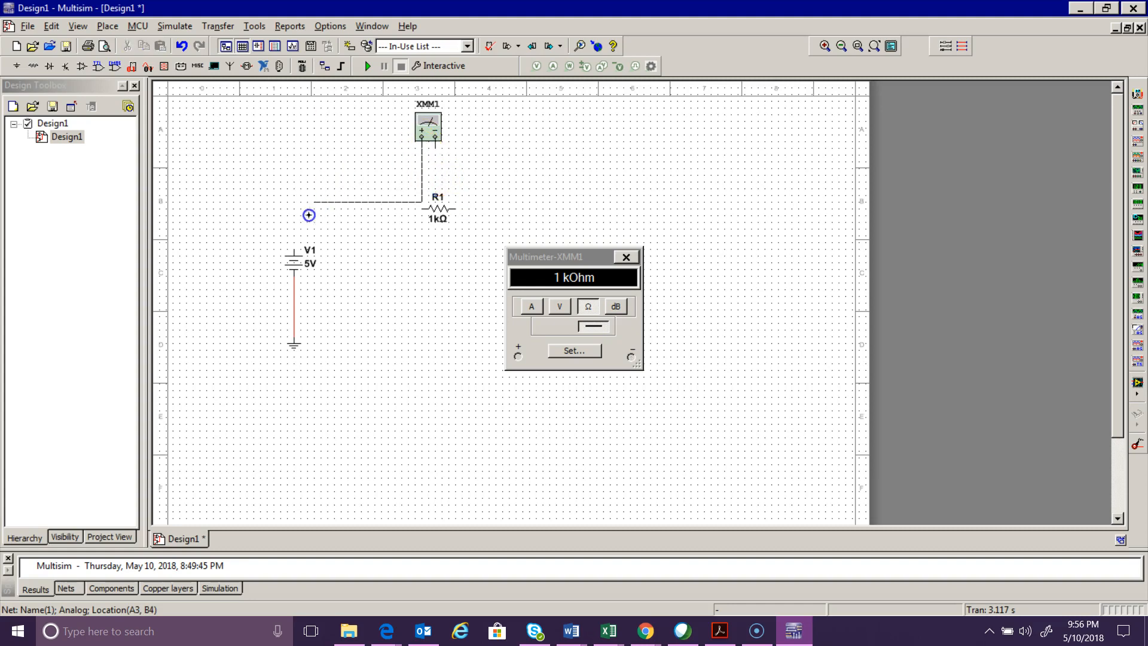
left_click(296, 247)
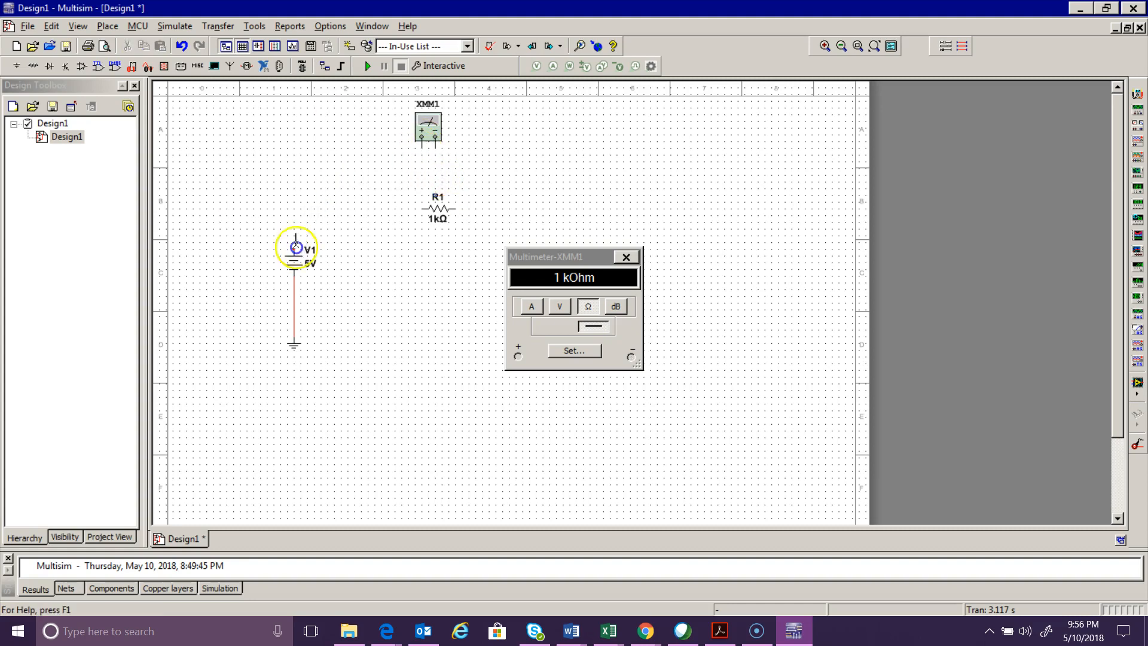
left_click(435, 150)
left_click(293, 318)
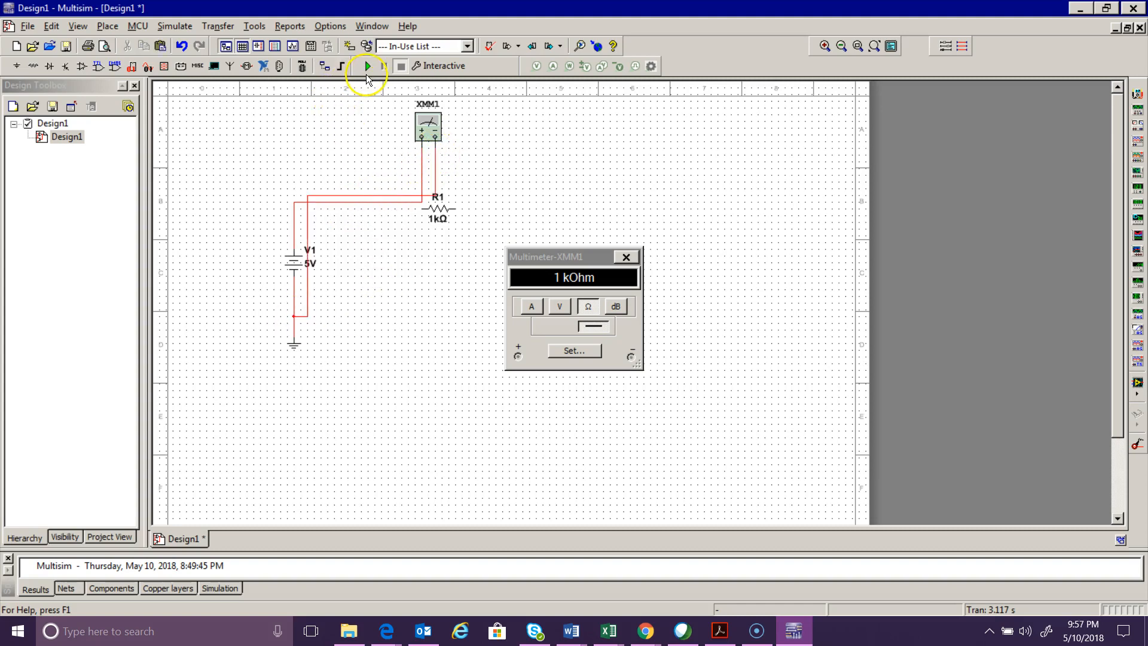
left_click(366, 67)
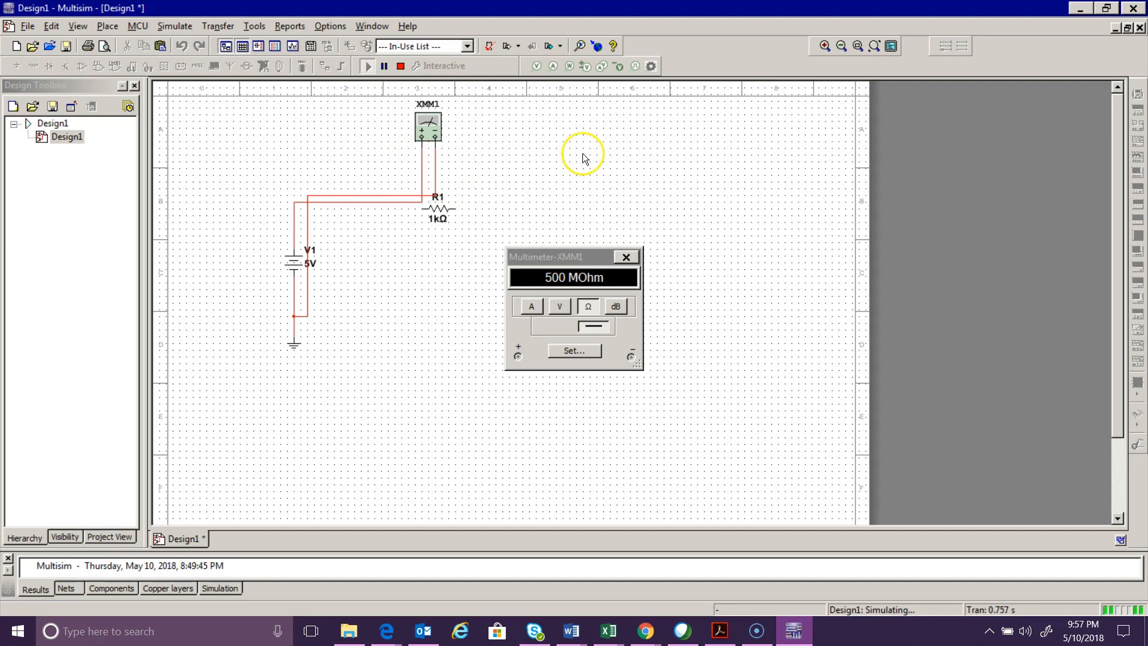
left_click(561, 308)
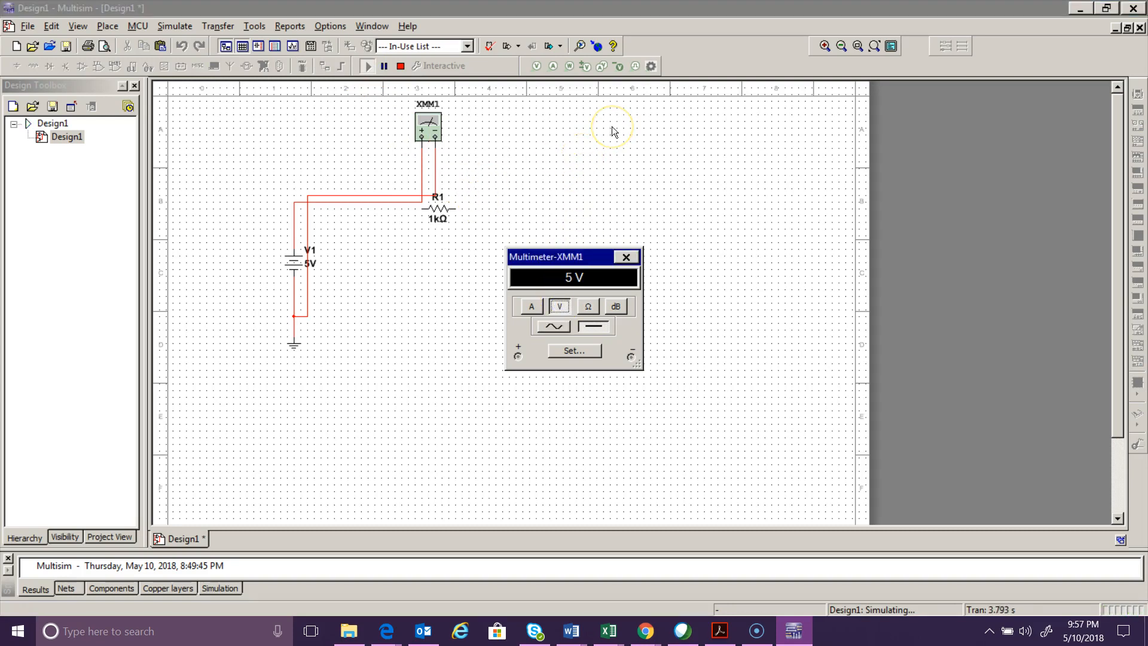